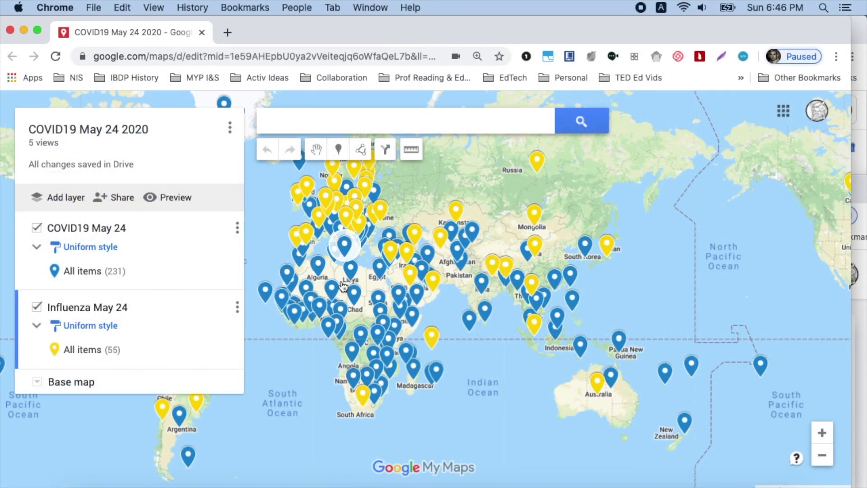
Step: Show India's COVID case statistics on the map
{"action": "left_click", "coordinate": [484, 291]}
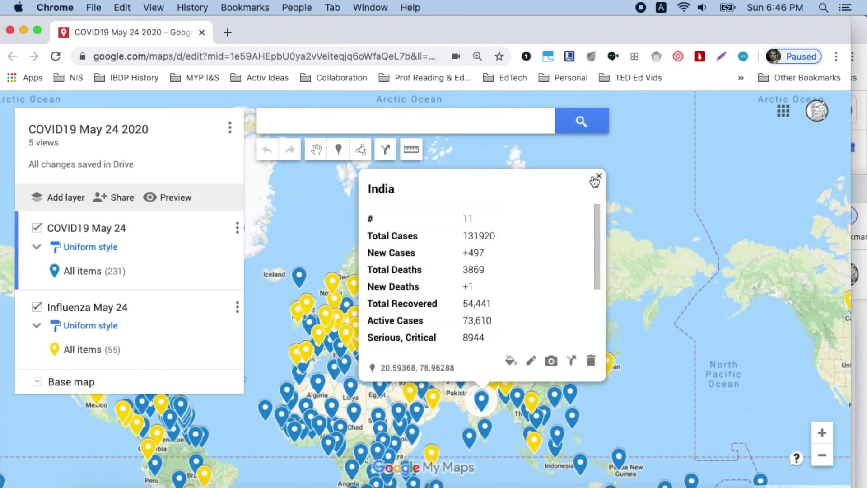
Step: Preview the map and check the placemarks for Spain, Saint Pierre Miquelon, Brazil, Eritrea and Nepal
{"action": "left_click", "coordinate": [598, 176]}
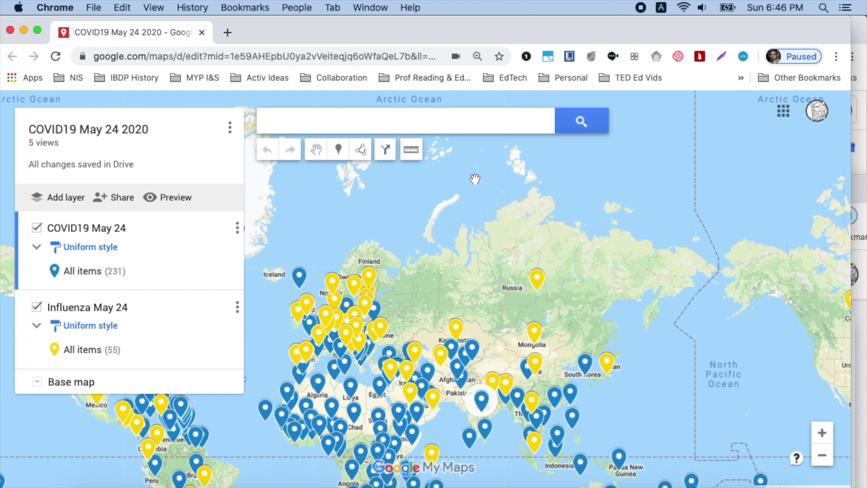
{"action": "left_click", "coordinate": [173, 198]}
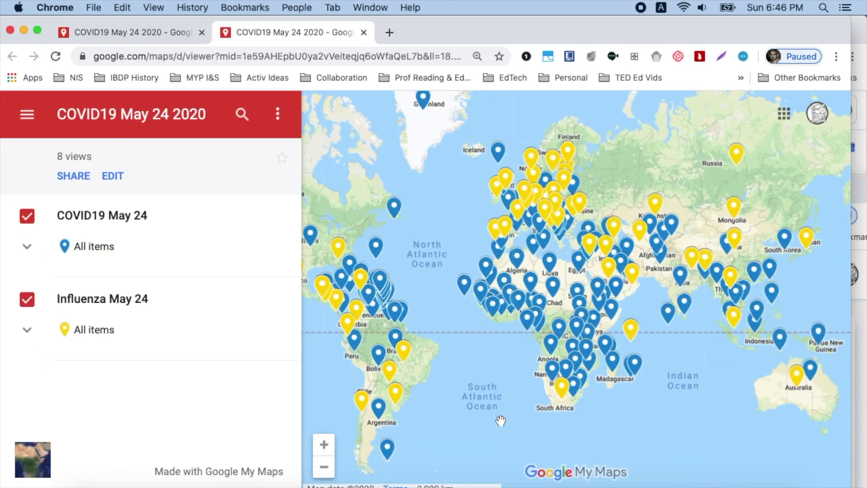
{"action": "left_click", "coordinate": [505, 225]}
{"action": "left_click", "coordinate": [394, 208]}
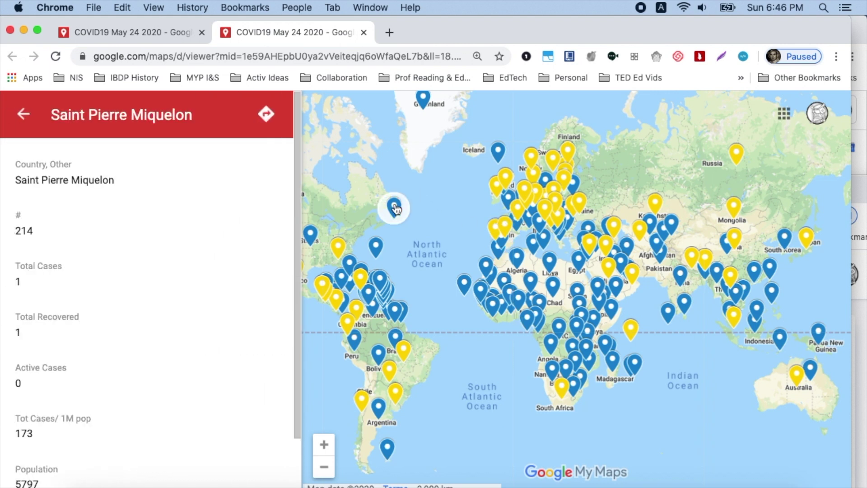
{"action": "left_click", "coordinate": [400, 351]}
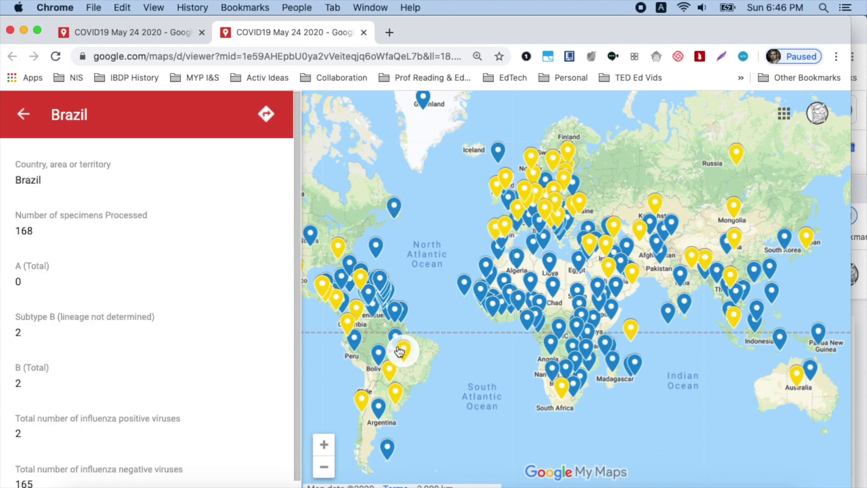
{"action": "left_click", "coordinate": [598, 292]}
{"action": "left_click", "coordinate": [691, 260]}
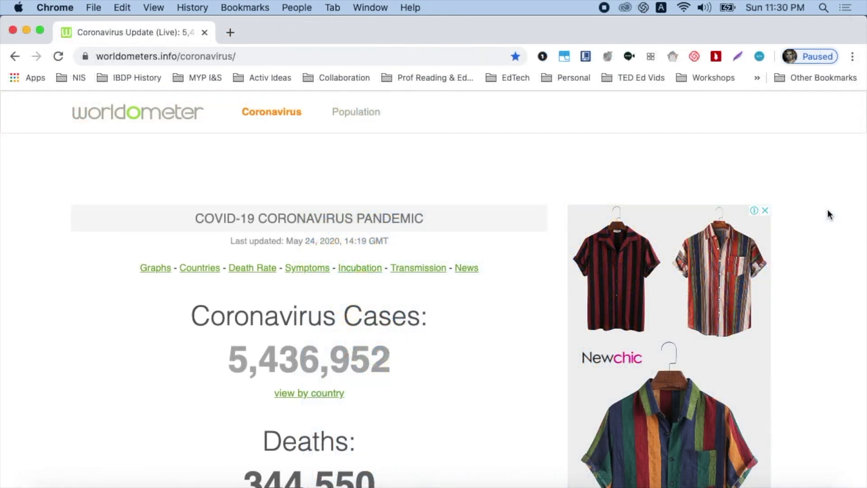
Step: Scroll the worldometers coronavirus page down to the country cases and deaths table
{"action": "scroll", "coordinate": [827, 210], "scroll_direction": "down", "scroll_amount": 6}
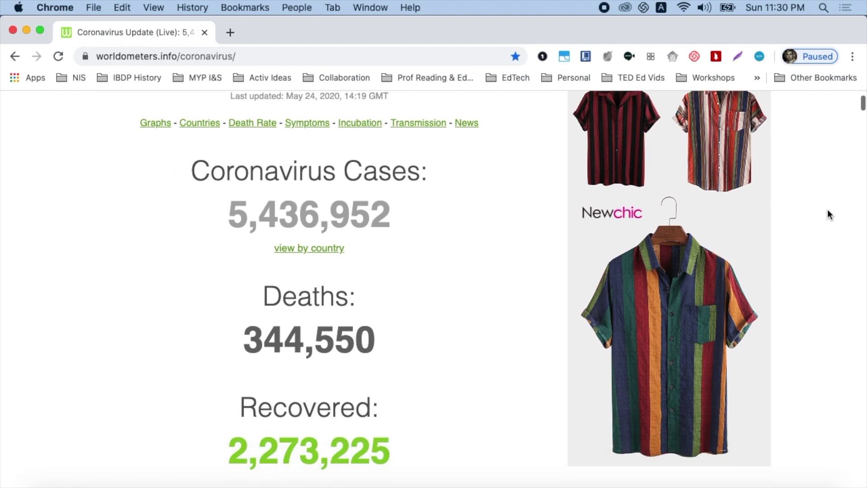
{"action": "scroll", "coordinate": [827, 210], "scroll_direction": "down", "scroll_amount": 8}
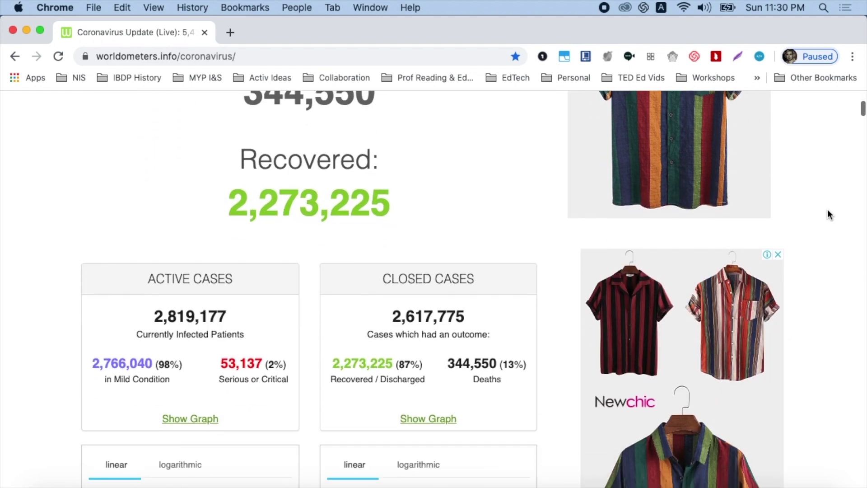
{"action": "scroll", "coordinate": [827, 210], "scroll_direction": "down", "scroll_amount": 9}
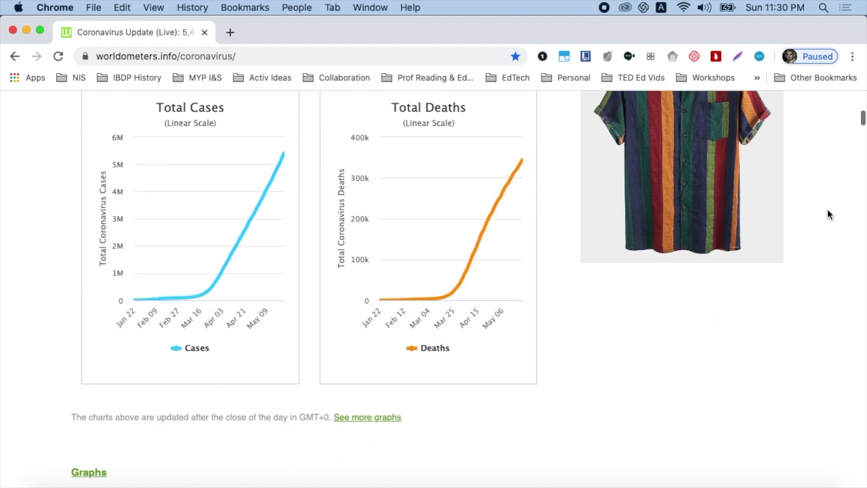
{"action": "scroll", "coordinate": [828, 209], "scroll_direction": "down", "scroll_amount": 11}
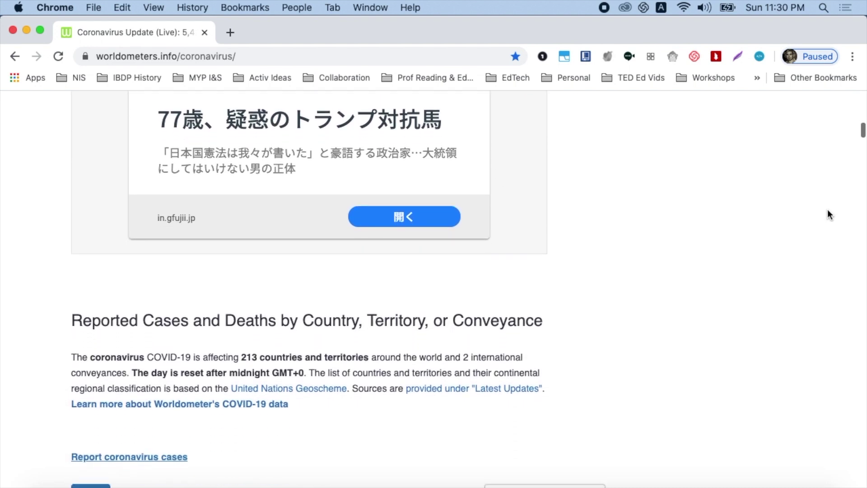
{"action": "scroll", "coordinate": [827, 210], "scroll_direction": "down", "scroll_amount": 2}
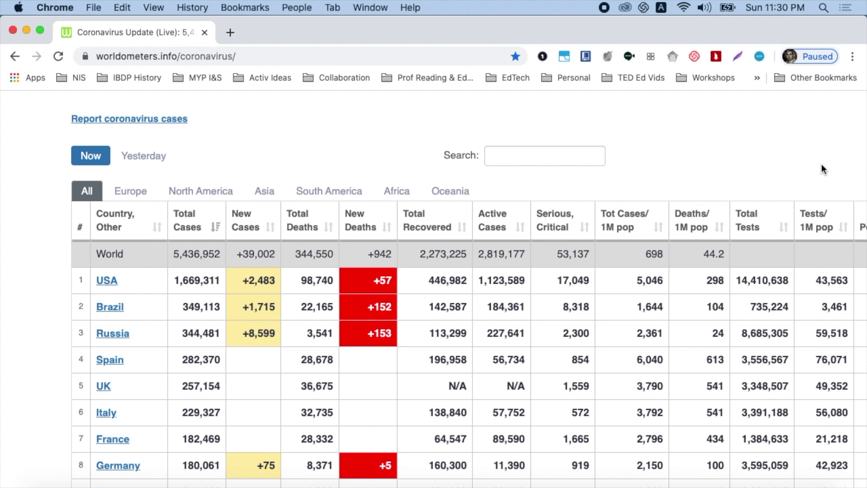
{"action": "scroll", "coordinate": [822, 170], "scroll_direction": "down", "scroll_amount": 1}
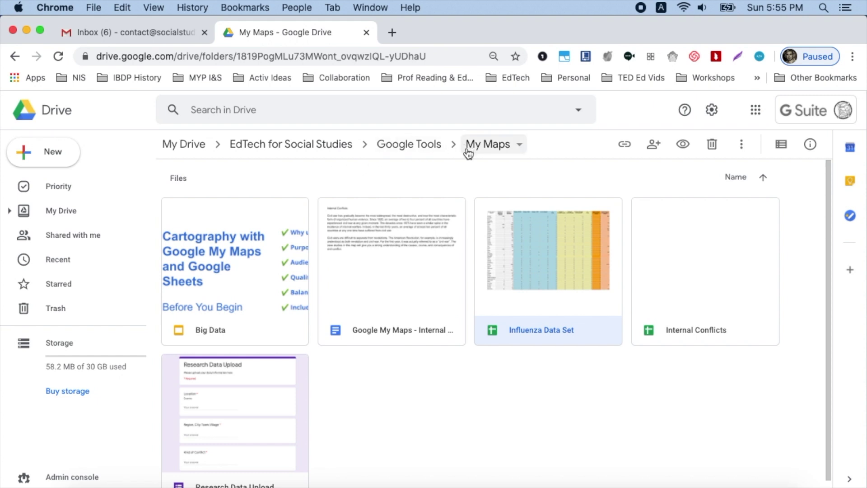
Step: Create a blank Google Sheets spreadsheet in the Drive My Maps folder
{"action": "left_click", "coordinate": [52, 153]}
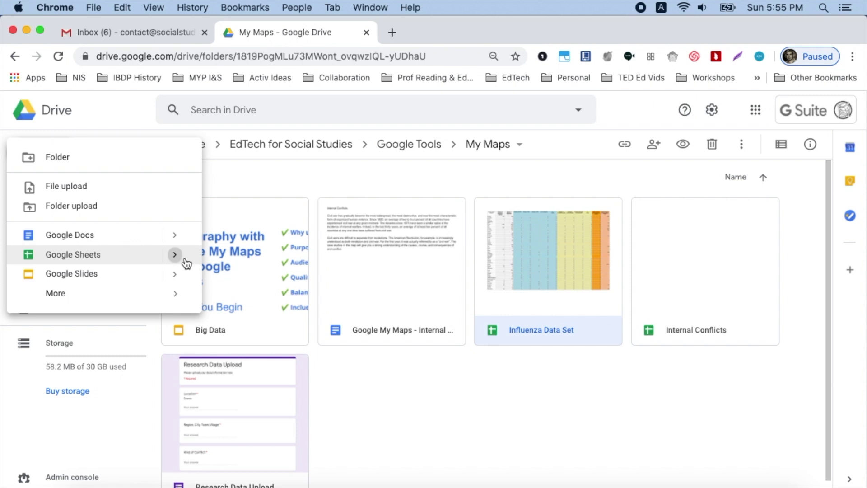
{"action": "mouse_move", "coordinate": [176, 254]}
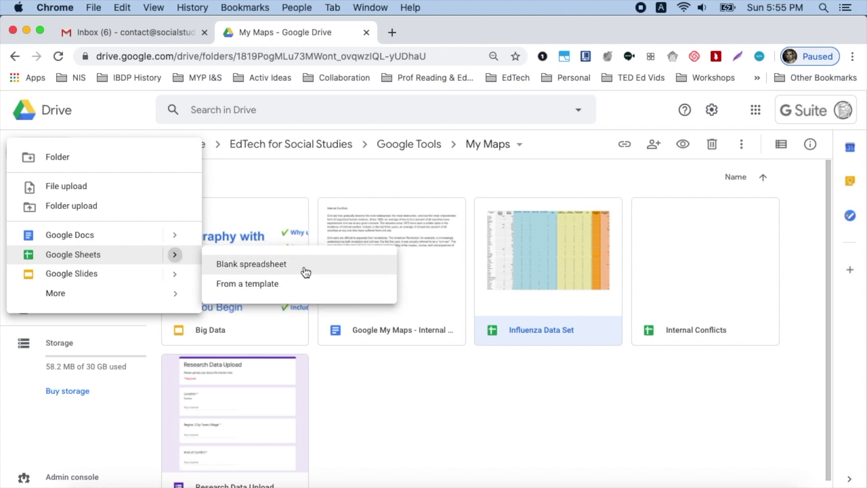
{"action": "left_click", "coordinate": [305, 270]}
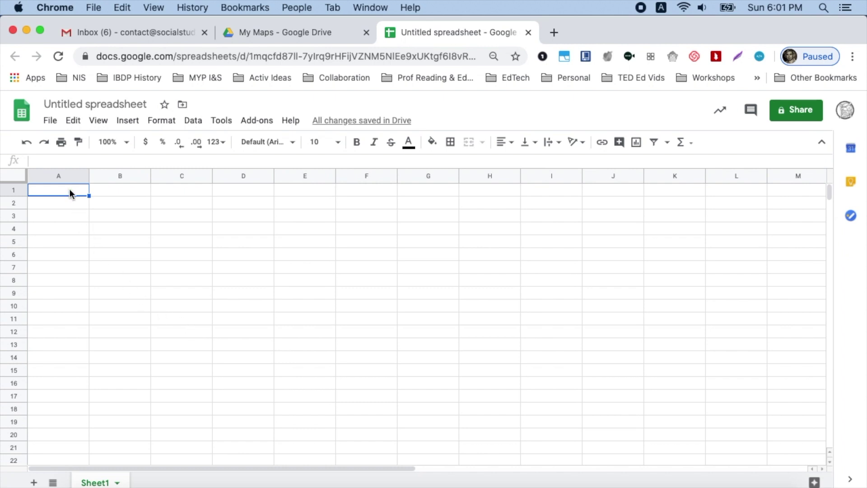
Step: Enter the example IMPORTHTML formula in cell A1
{"action": "type", "text": "=import"}
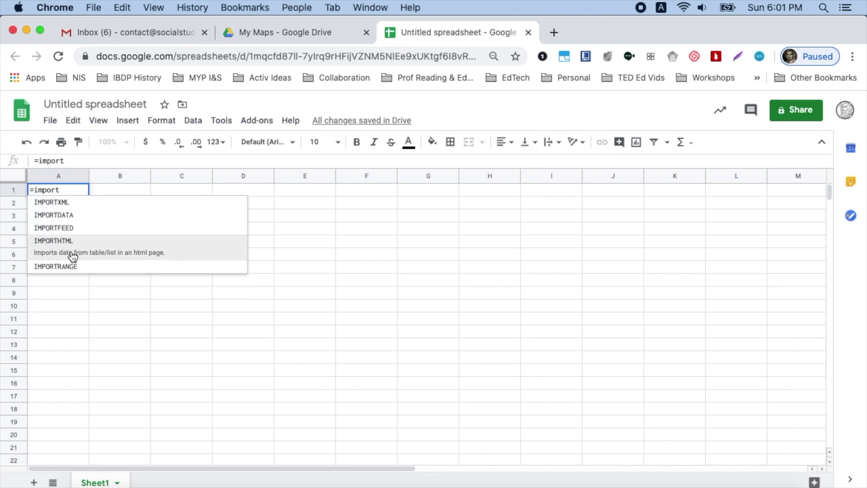
{"action": "left_click", "coordinate": [113, 250]}
{"action": "left_click_drag", "start_coordinate": [188, 232], "coordinate": [34, 224]}
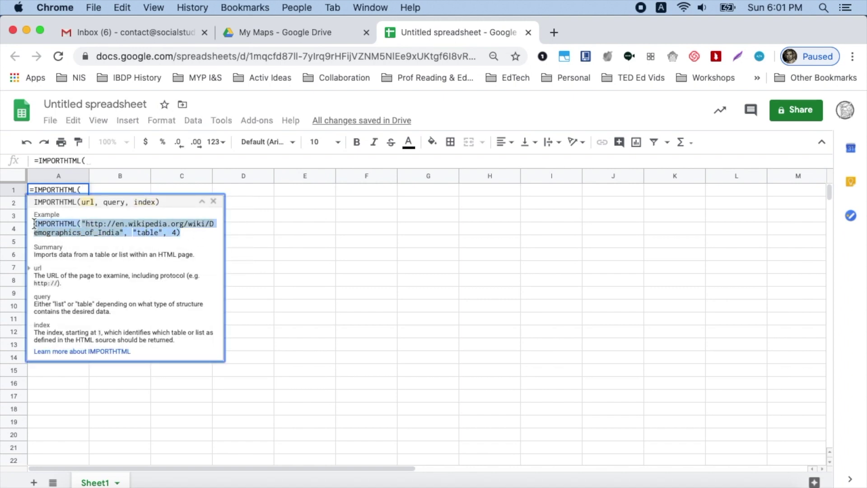
{"action": "left_click", "coordinate": [106, 158]}
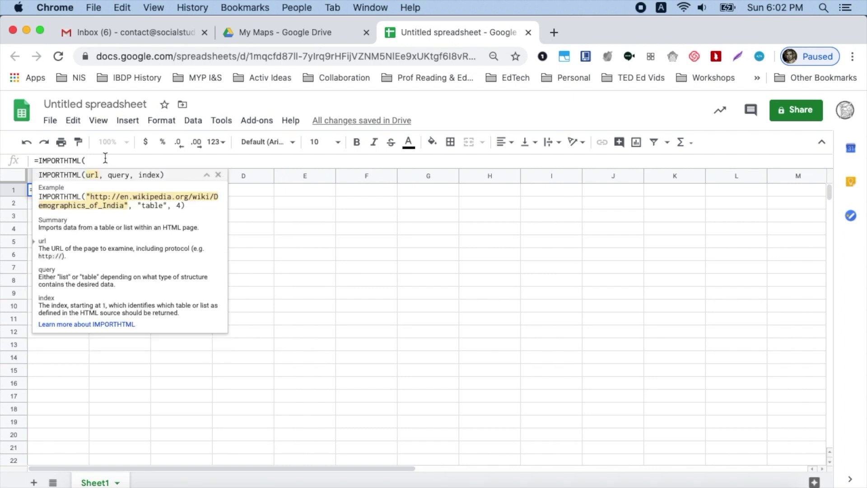
{"action": "left_click", "coordinate": [40, 161], "text": "shift"}
{"action": "key", "text": "super+c"}
{"action": "key", "text": "super+v"}
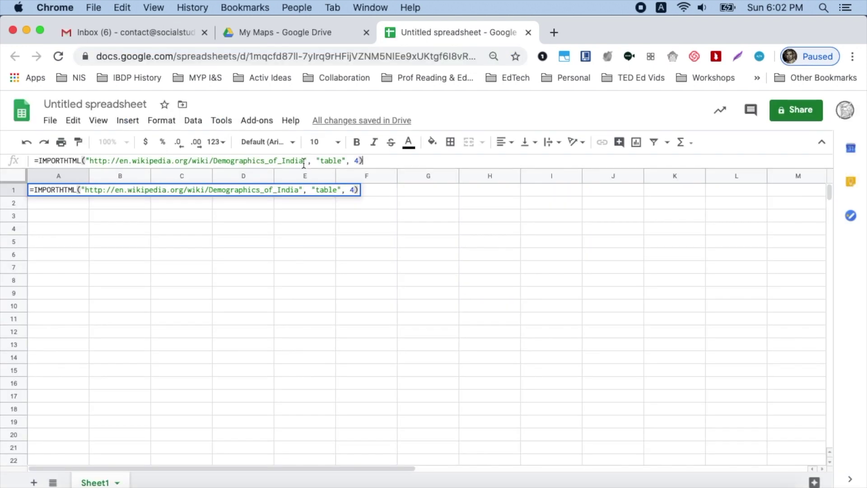
Step: Swap in the worldometers coronavirus URL and change the table index from 4 to 1
{"action": "left_click", "coordinate": [304, 161]}
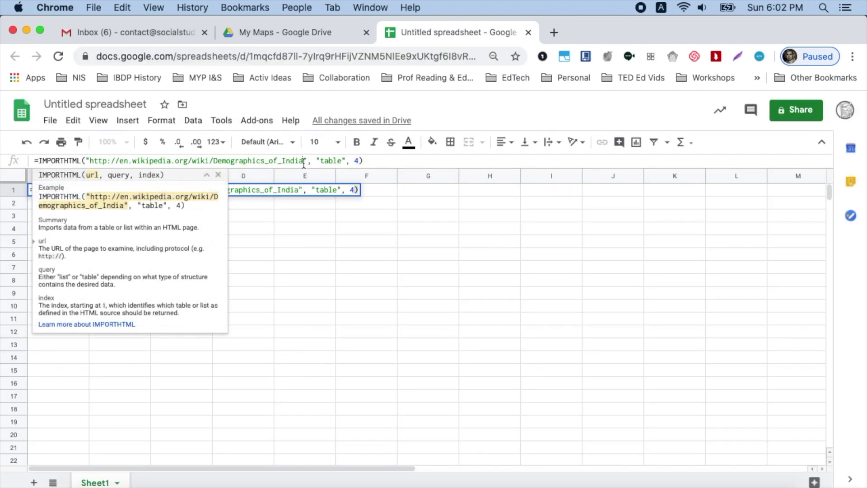
{"action": "left_click", "coordinate": [90, 161], "text": "shift"}
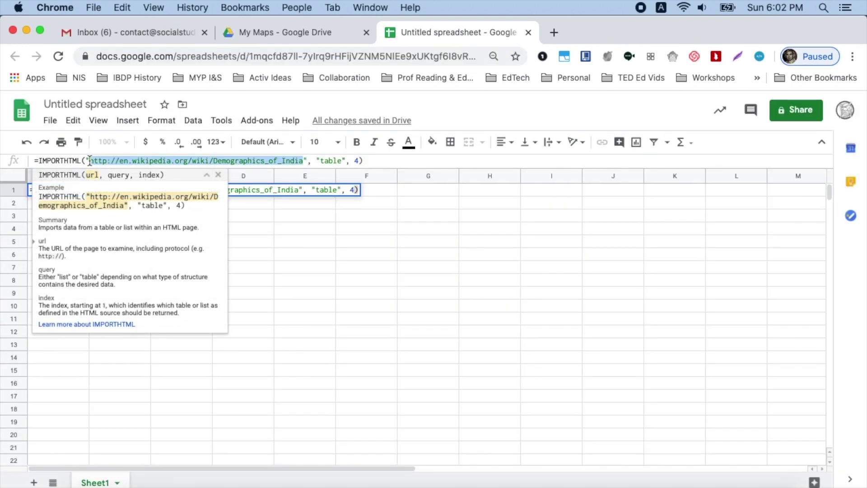
{"action": "key", "text": "super+v"}
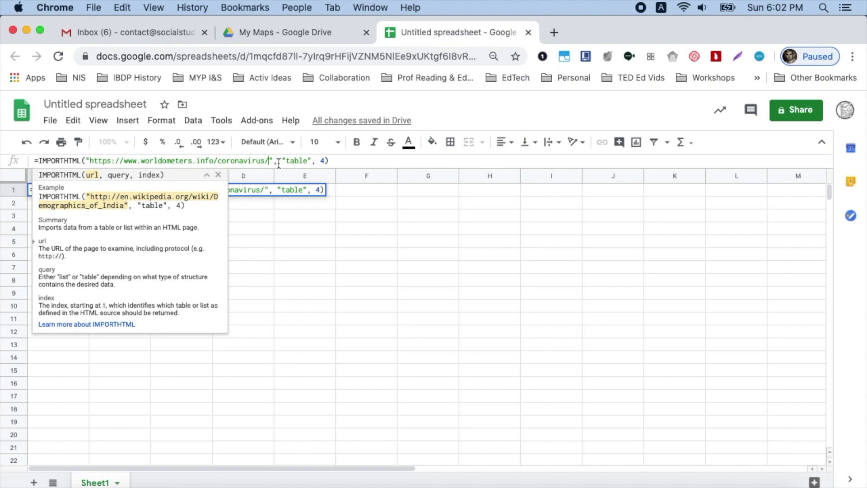
{"action": "left_click", "coordinate": [325, 160]}
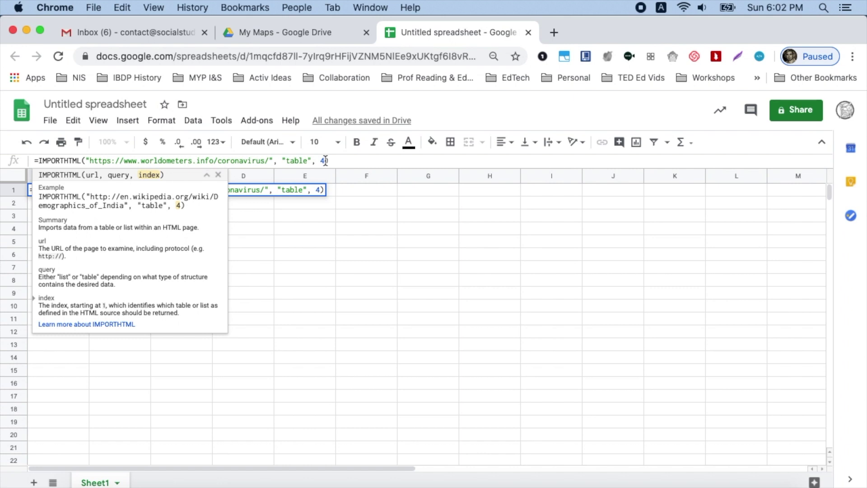
{"action": "key", "text": "BackSpace"}
{"action": "type", "text": "1"}
Step: Run the IMPORTHTML formula to load the table and title the spreadsheet 'COVID19 May 24'
{"action": "key", "text": "Return"}
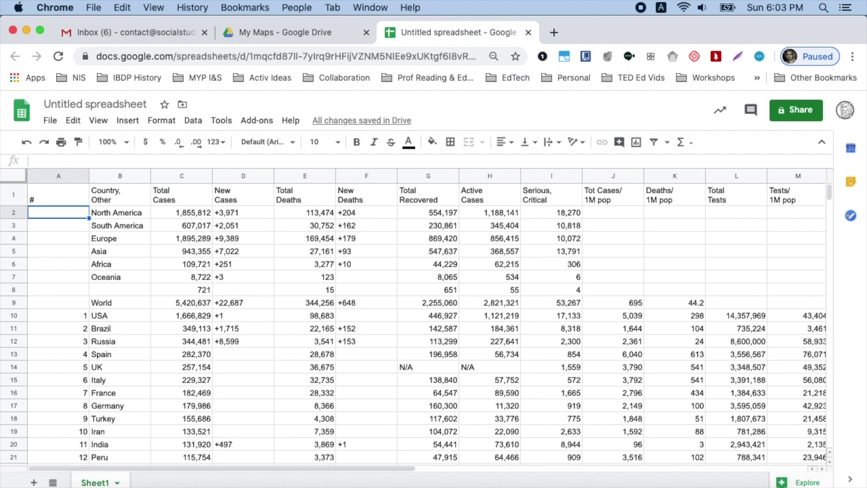
{"action": "left_click", "coordinate": [137, 104]}
{"action": "type", "text": "COV"}
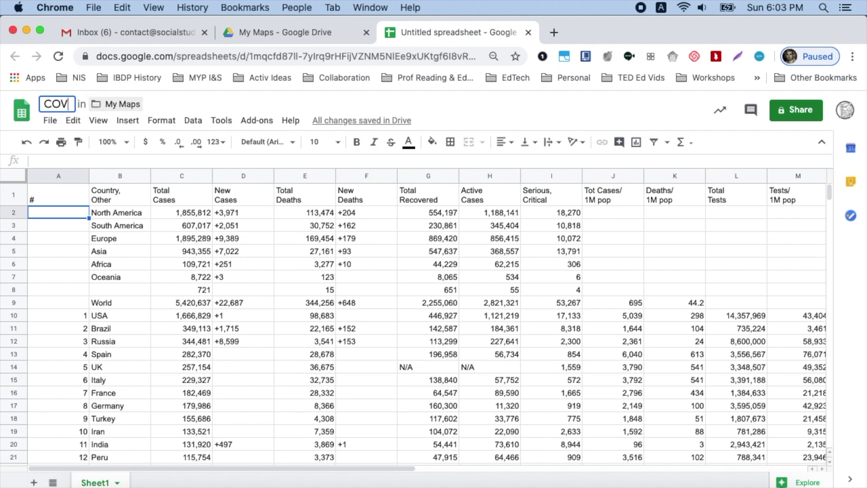
{"action": "type", "text": "ID19"}
{"action": "key", "text": "BackSpace"}
{"action": "type", "text": "9 Ma"}
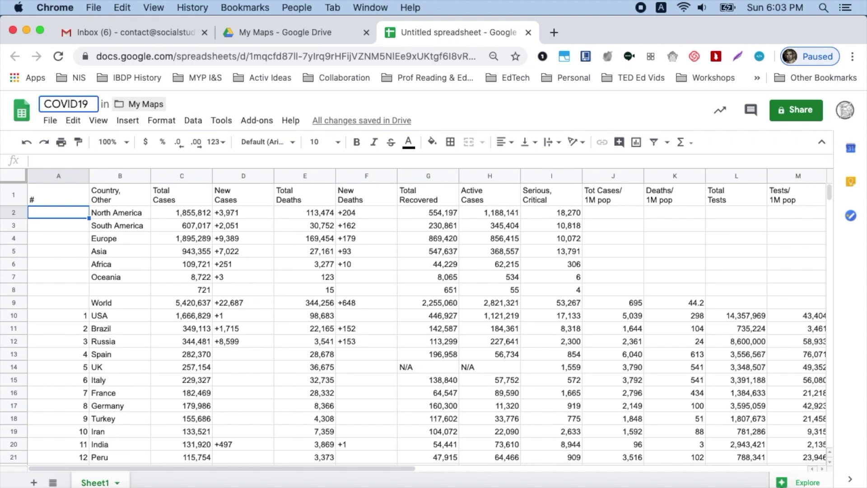
{"action": "type", "text": "y 24"}
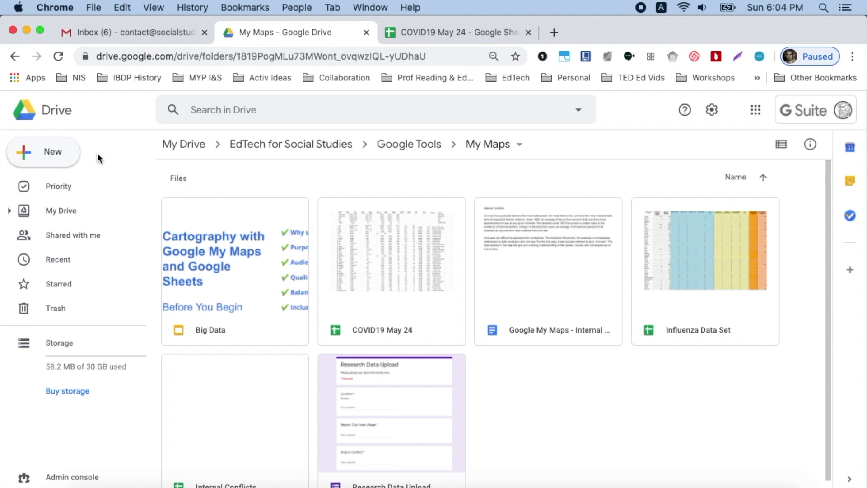
Step: Create a new blank Google My Maps map from Drive's New > More menu
{"action": "left_click", "coordinate": [52, 156]}
{"action": "mouse_move", "coordinate": [82, 304]}
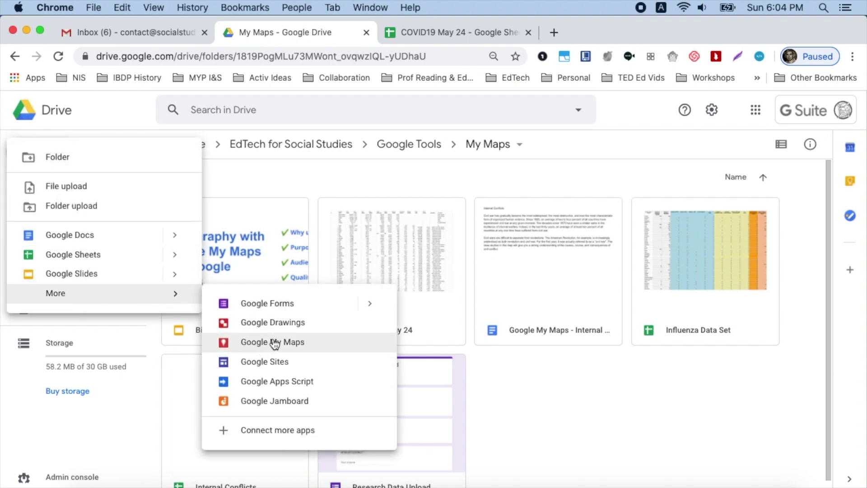
{"action": "left_click", "coordinate": [321, 348]}
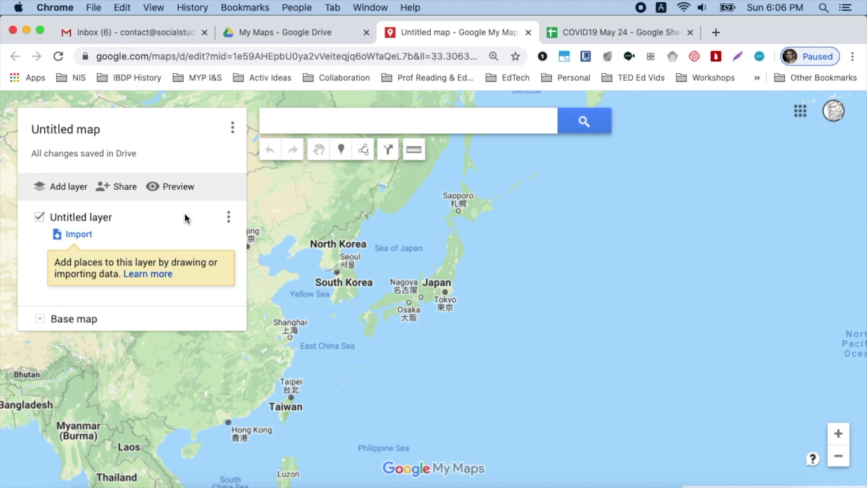
Step: Import the COVID19 May 24 spreadsheet from Drive, positioning and titling markers by 'Country, Other'
{"action": "left_click", "coordinate": [80, 235]}
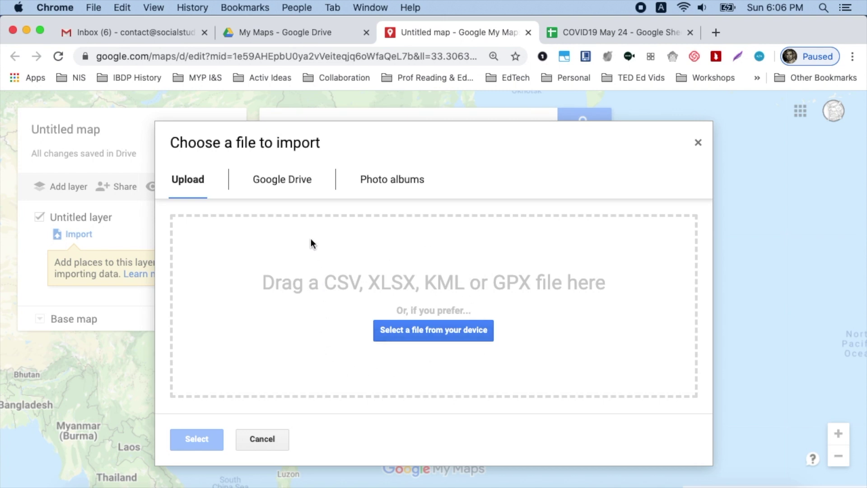
{"action": "left_click", "coordinate": [304, 181]}
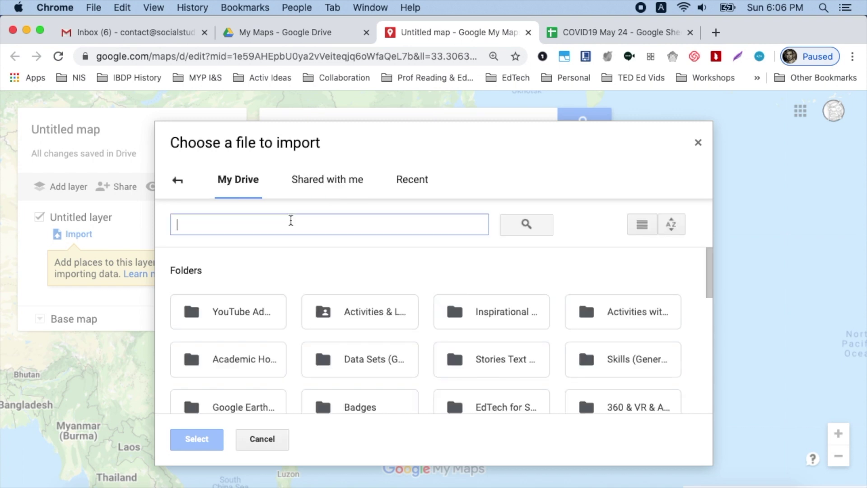
{"action": "type", "text": "covid"}
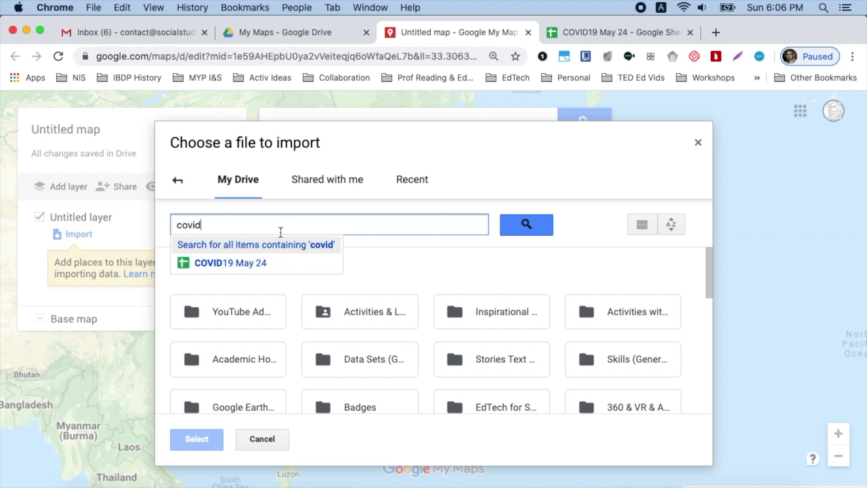
{"action": "left_click", "coordinate": [243, 265]}
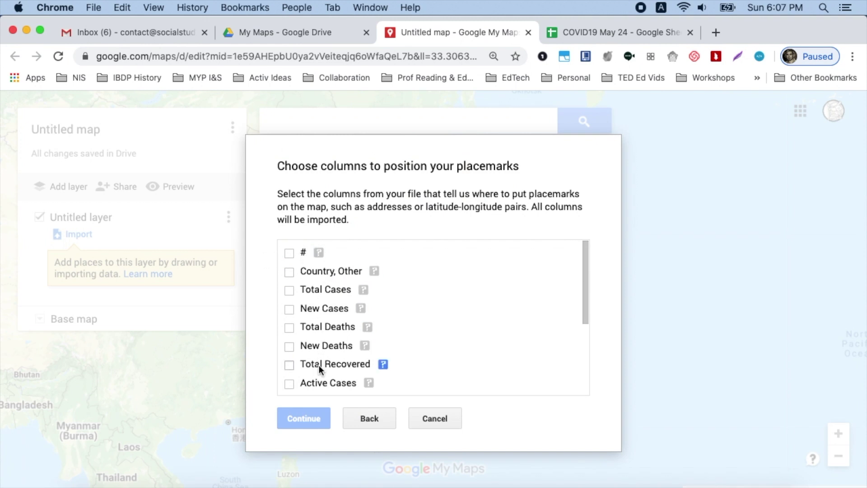
{"action": "left_click", "coordinate": [289, 272]}
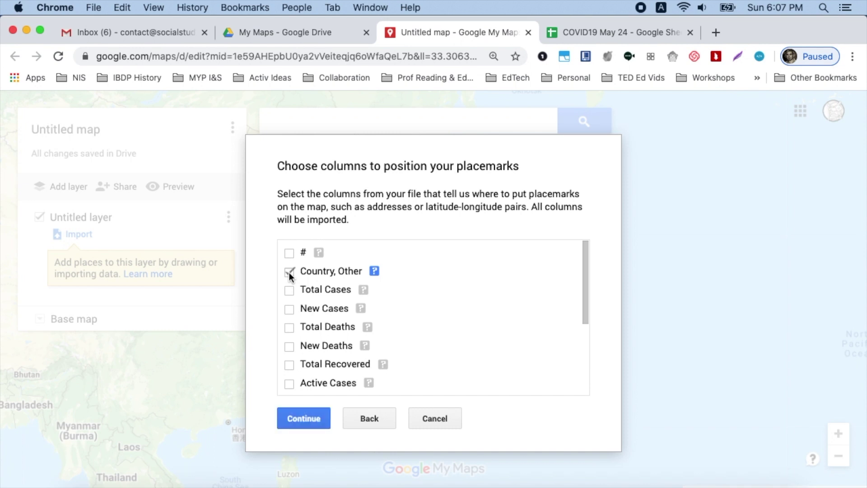
{"action": "left_click", "coordinate": [316, 418]}
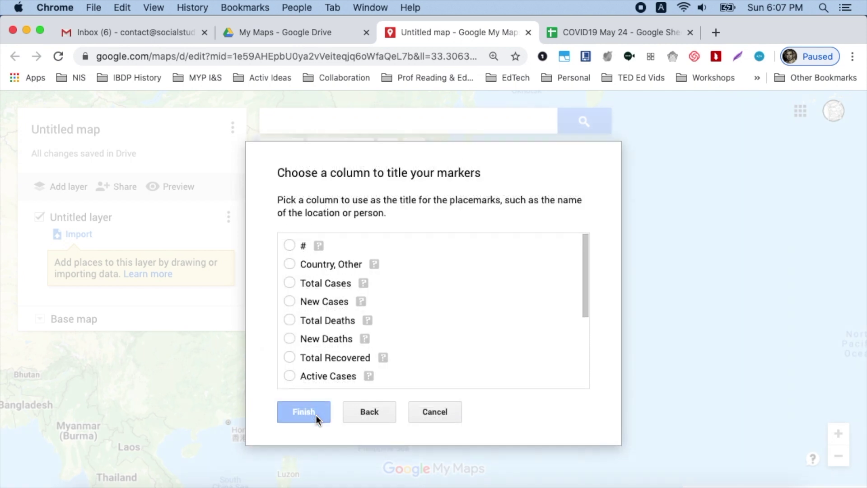
{"action": "left_click", "coordinate": [289, 265]}
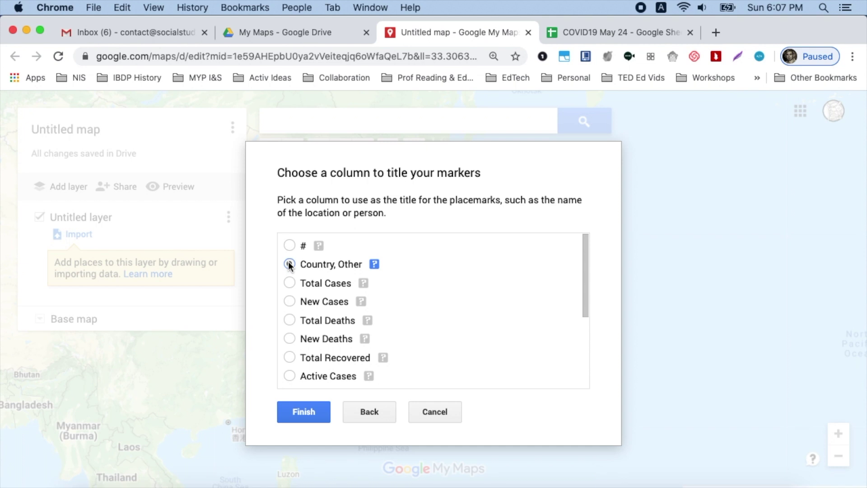
{"action": "left_click", "coordinate": [299, 412]}
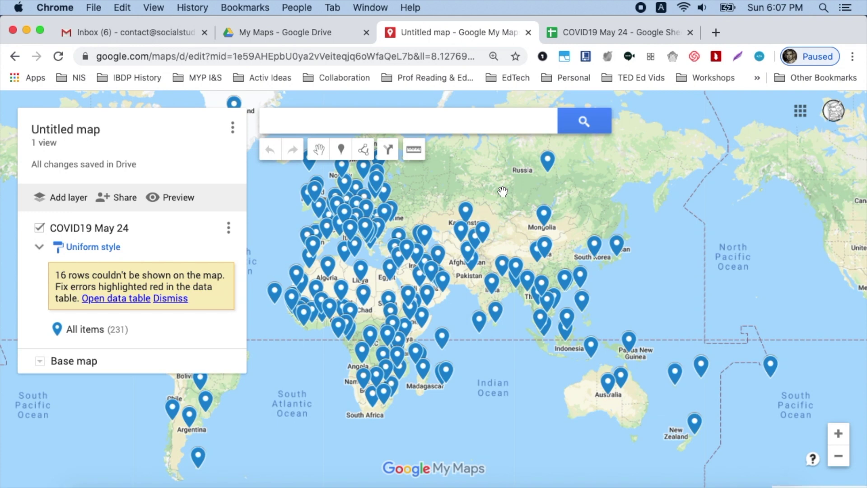
Step: Review Mongolia's and Uzbekistan's COVID case figures, then close the details card
{"action": "left_click", "coordinate": [546, 217]}
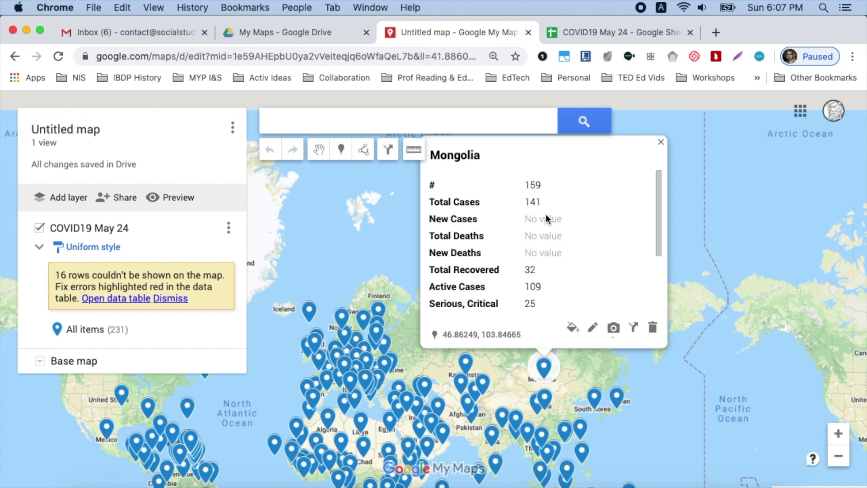
{"action": "scroll", "coordinate": [545, 213], "scroll_direction": "down", "scroll_amount": 5}
{"action": "scroll", "coordinate": [546, 213], "scroll_direction": "up", "scroll_amount": 5}
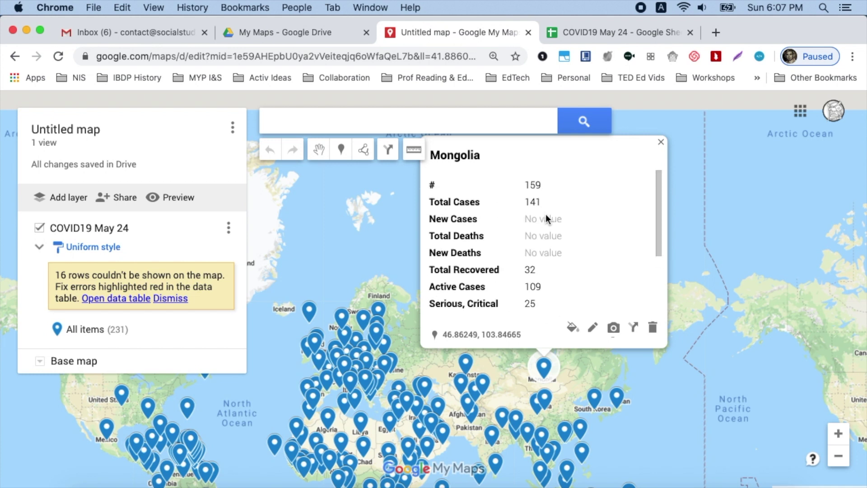
{"action": "left_click", "coordinate": [462, 382]}
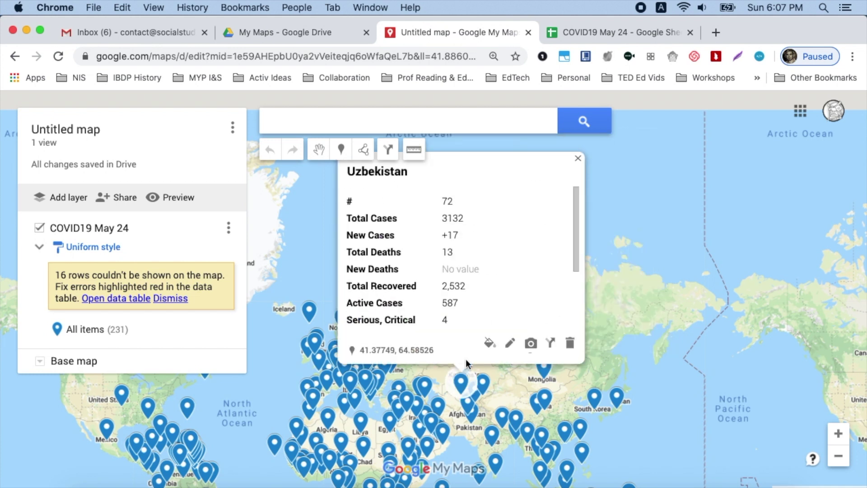
{"action": "left_click", "coordinate": [579, 159]}
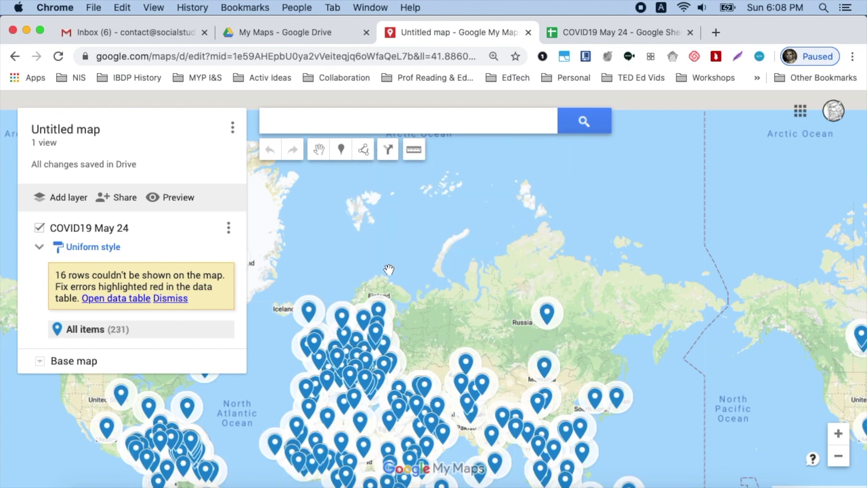
Step: Save the map title as 'COVID19 May 24 2020' and confirm it appears in Drive's My Maps folder
{"action": "left_click", "coordinate": [85, 130]}
{"action": "type", "text": "COVID19 May 24 2020"}
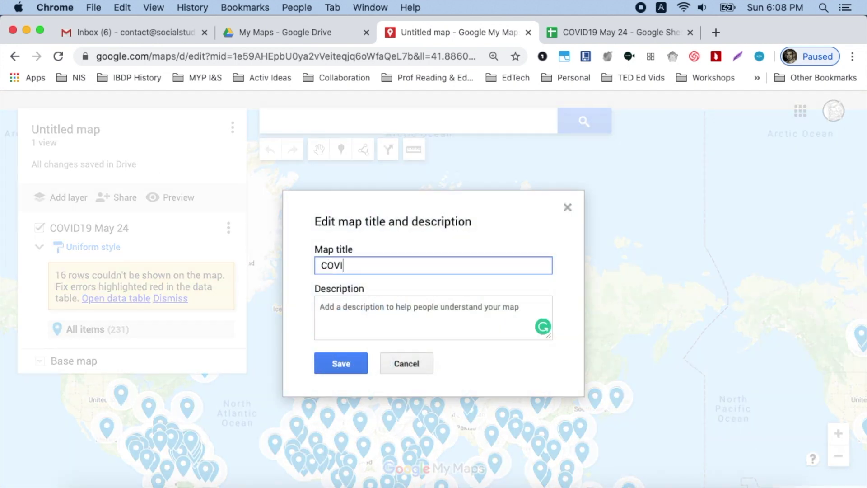
{"action": "left_click", "coordinate": [347, 320]}
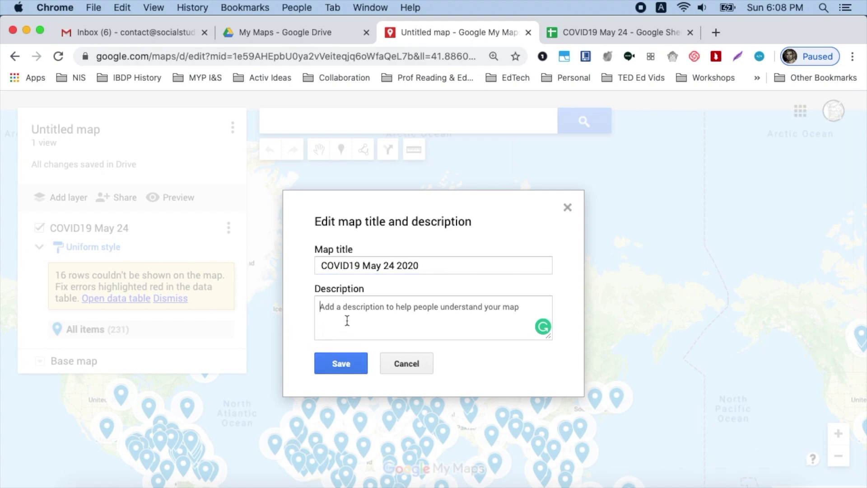
{"action": "left_click", "coordinate": [339, 361]}
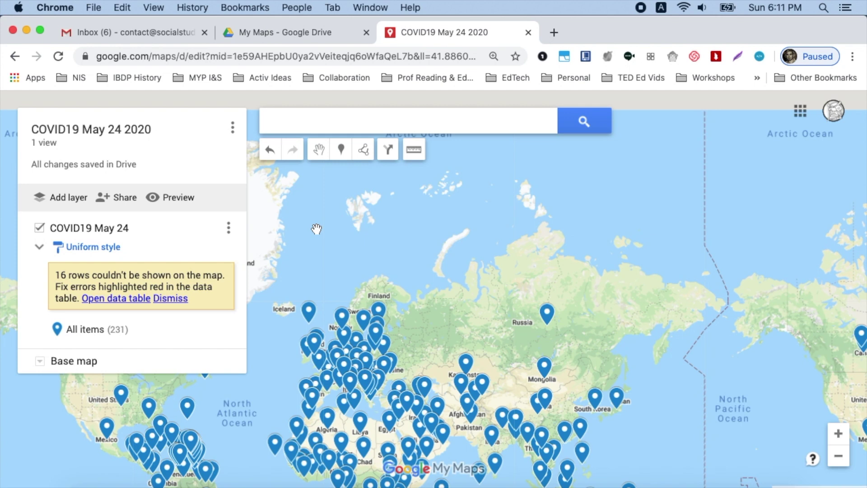
{"action": "left_click", "coordinate": [305, 39]}
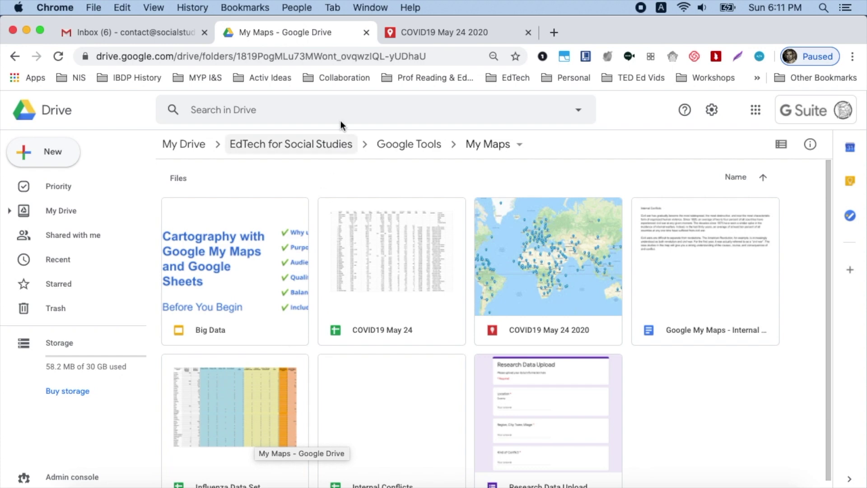
{"action": "left_click", "coordinate": [410, 41]}
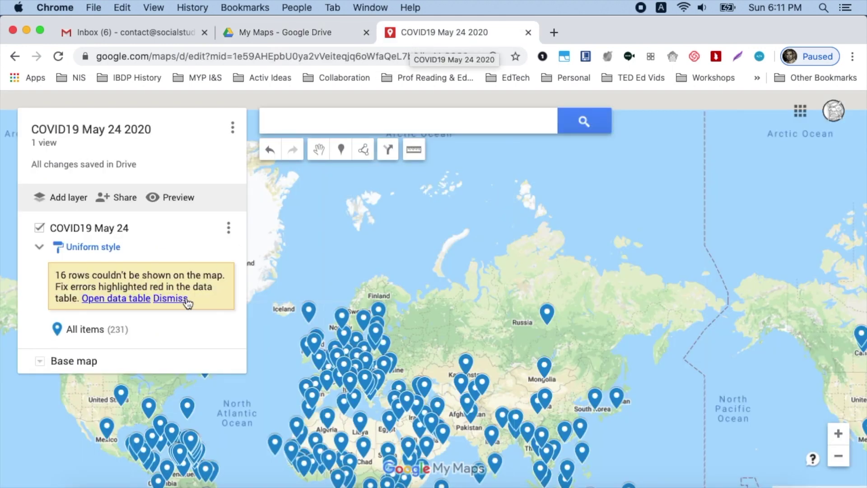
Step: Add a new layer and name it 'Influenza May 24'
{"action": "left_click", "coordinate": [72, 198]}
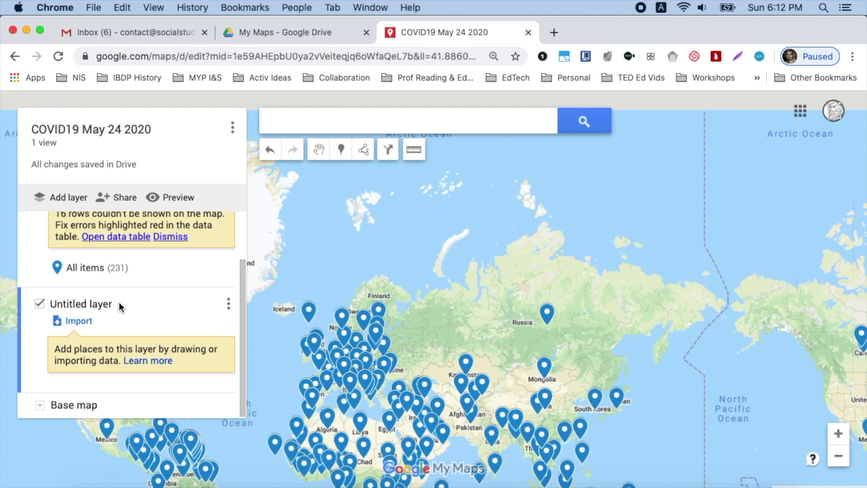
{"action": "left_click", "coordinate": [102, 306]}
{"action": "type", "text": "Influenza May 24"}
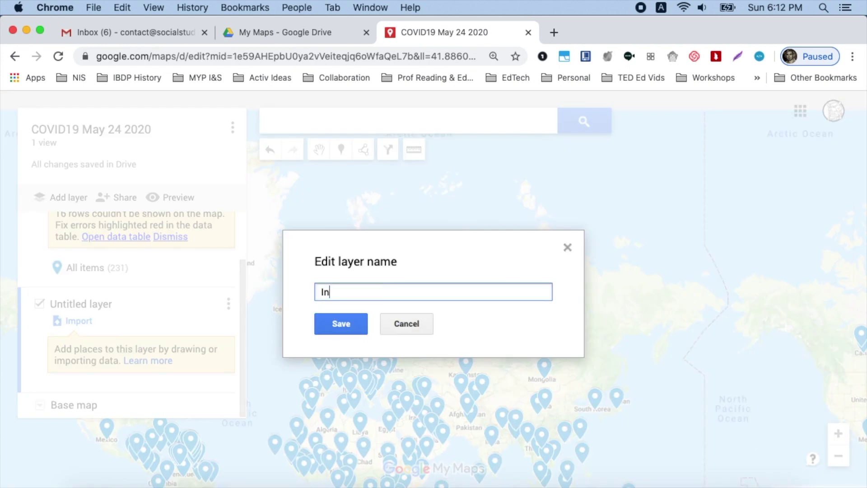
{"action": "left_click", "coordinate": [356, 325]}
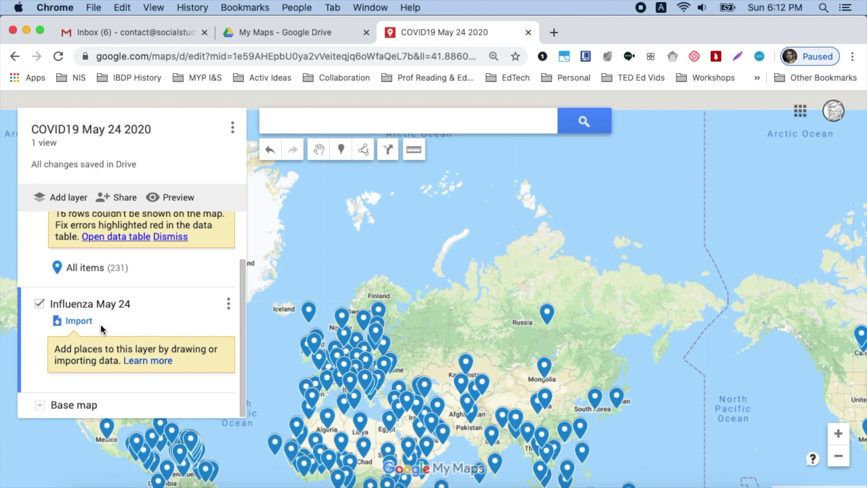
Step: Import the Influenza Data Set spreadsheet from Google Drive into the layer
{"action": "left_click", "coordinate": [85, 322]}
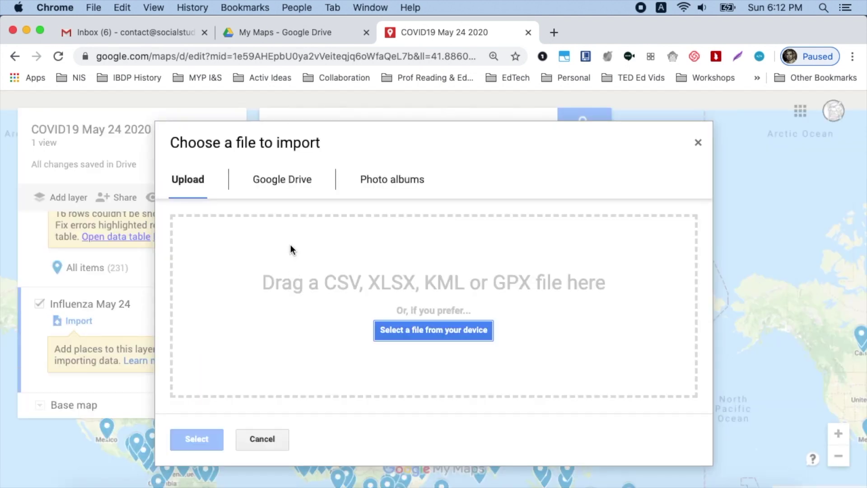
{"action": "left_click", "coordinate": [290, 184]}
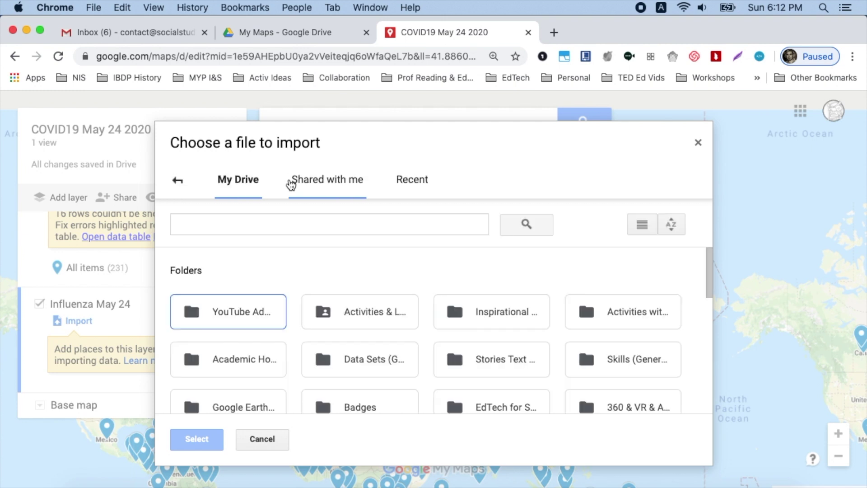
{"action": "left_click", "coordinate": [264, 222]}
{"action": "type", "text": "influ"}
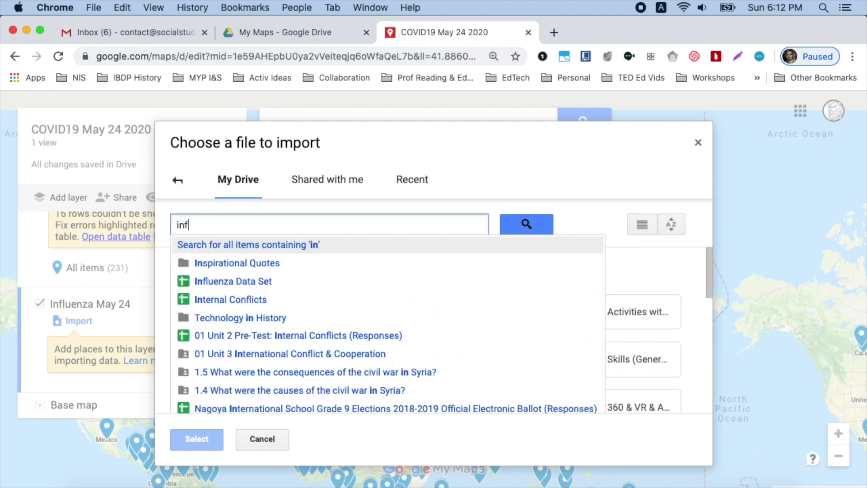
{"action": "left_click", "coordinate": [221, 266]}
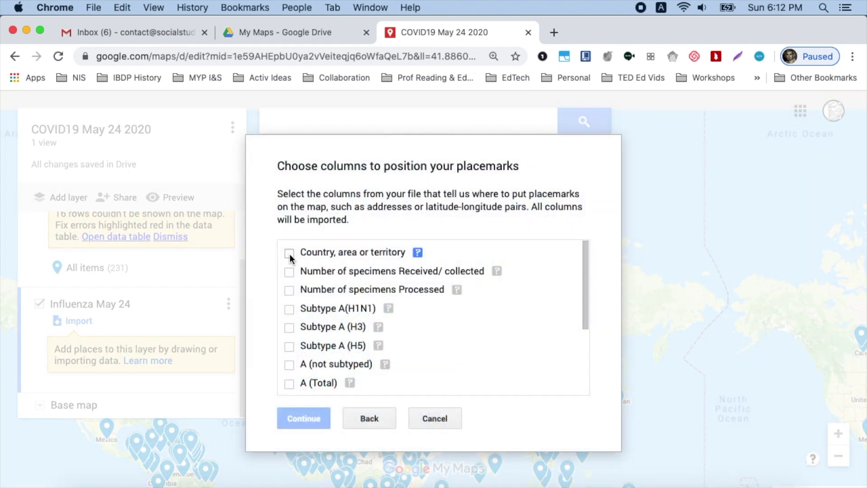
Step: Place and title the markers by the 'Country, area or territory' column
{"action": "left_click", "coordinate": [289, 254]}
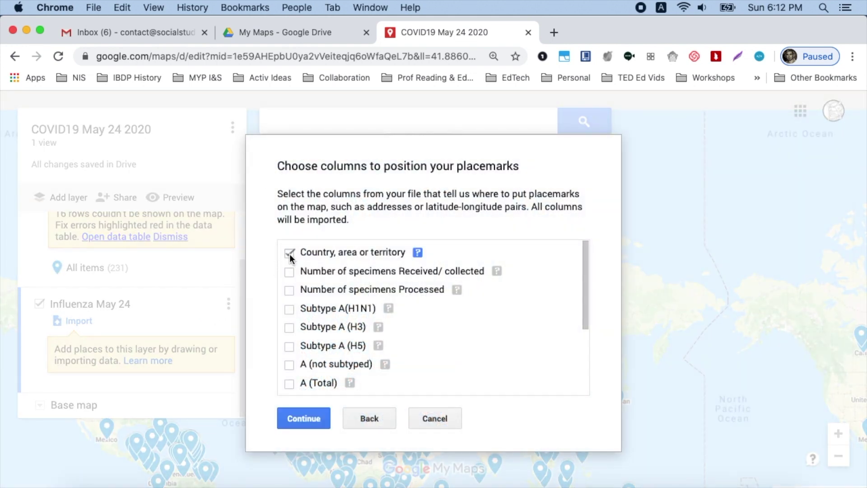
{"action": "left_click", "coordinate": [294, 421]}
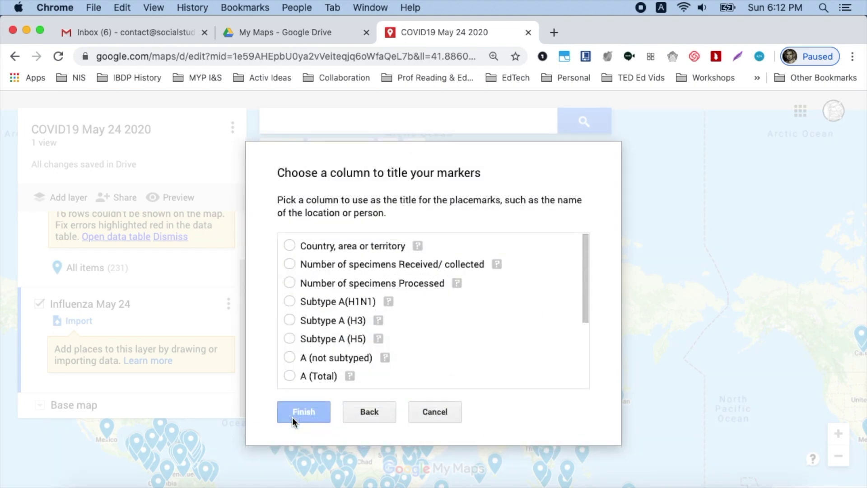
{"action": "left_click", "coordinate": [291, 246]}
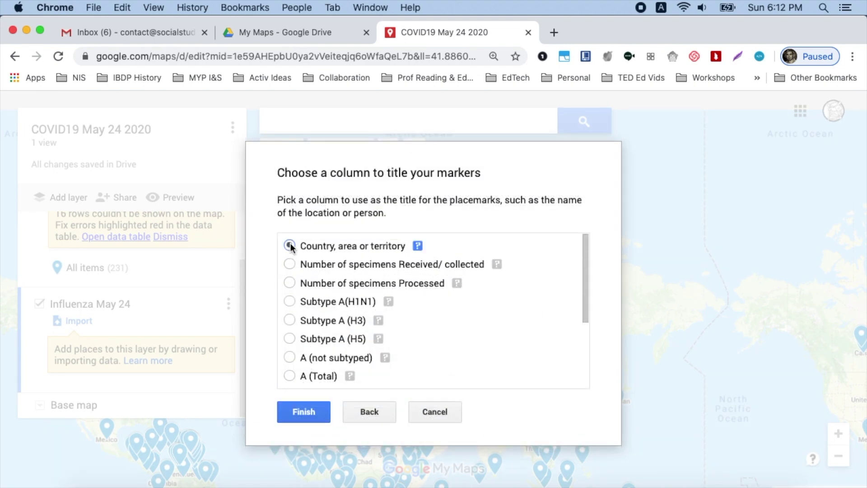
{"action": "left_click", "coordinate": [301, 412]}
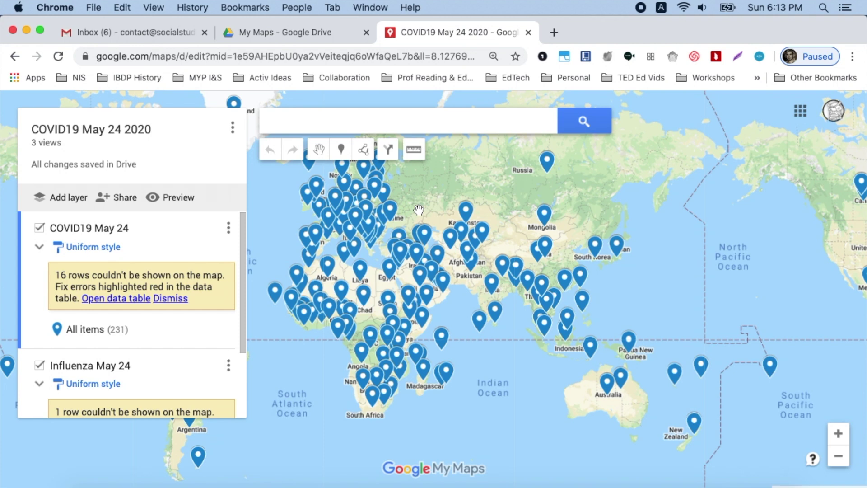
Step: Color all Influenza May 24 layer markers yellow
{"action": "scroll", "coordinate": [207, 373], "scroll_direction": "down", "scroll_amount": 3}
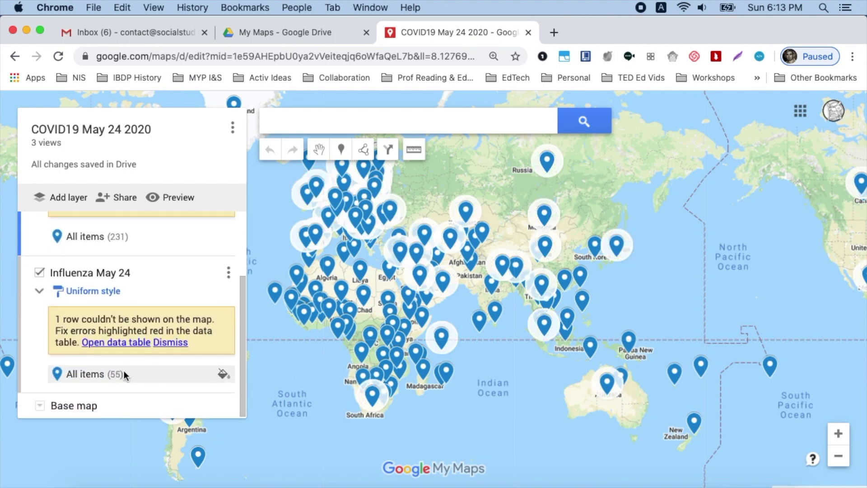
{"action": "left_click", "coordinate": [222, 376]}
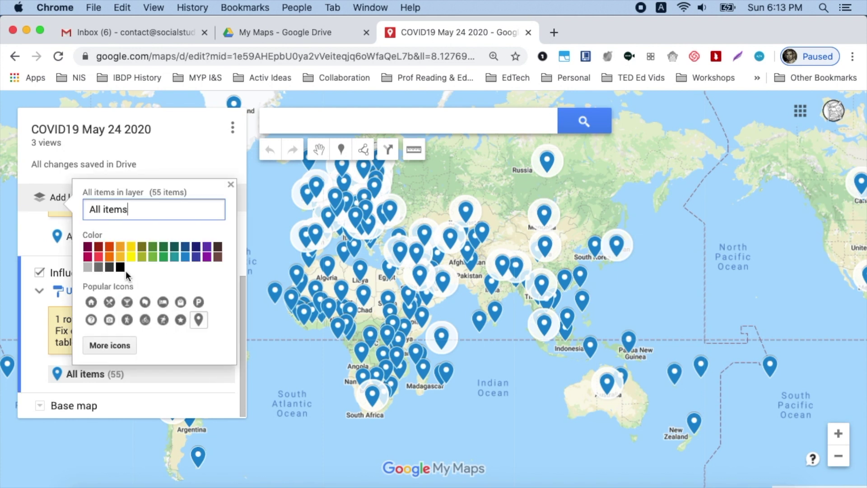
{"action": "left_click", "coordinate": [135, 248]}
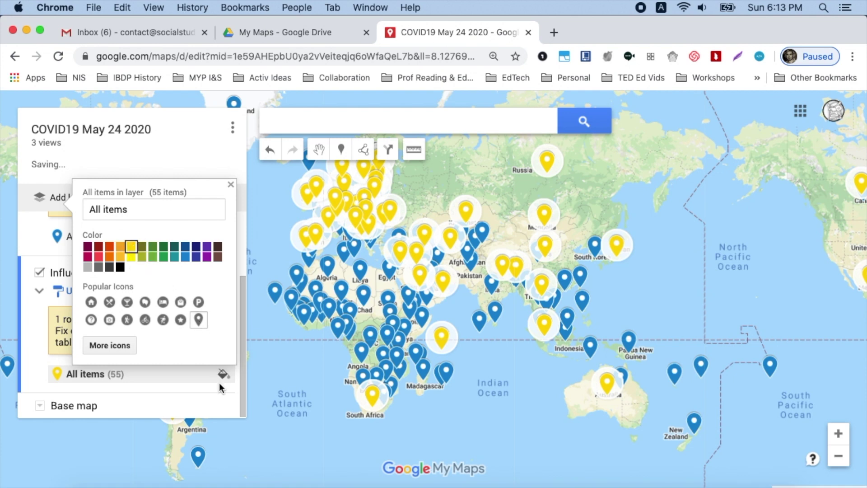
{"action": "left_click", "coordinate": [217, 406]}
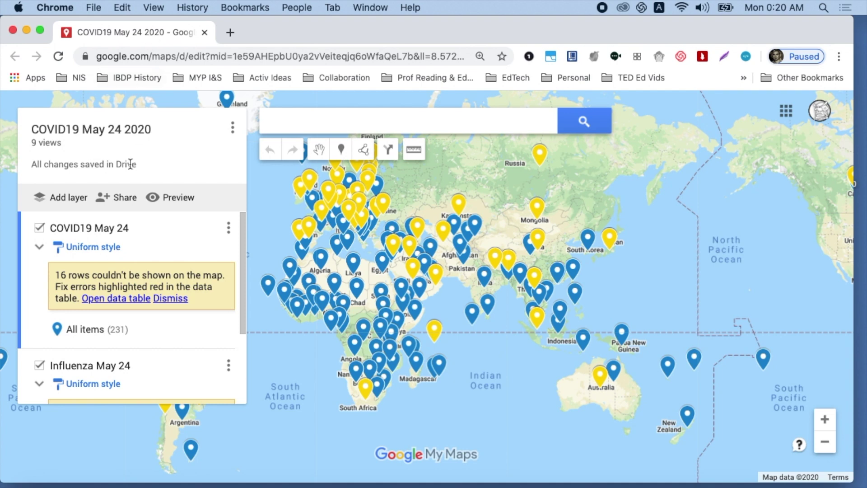
Step: Invite a contact as a collaborator on the map and send the invitation
{"action": "left_click", "coordinate": [129, 202]}
{"action": "left_click", "coordinate": [290, 349]}
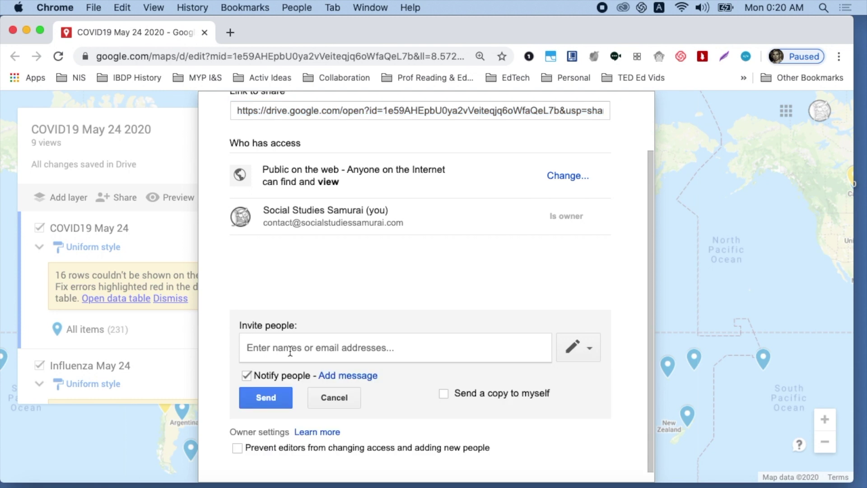
{"action": "type", "text": "nathan"}
{"action": "key", "text": "Return"}
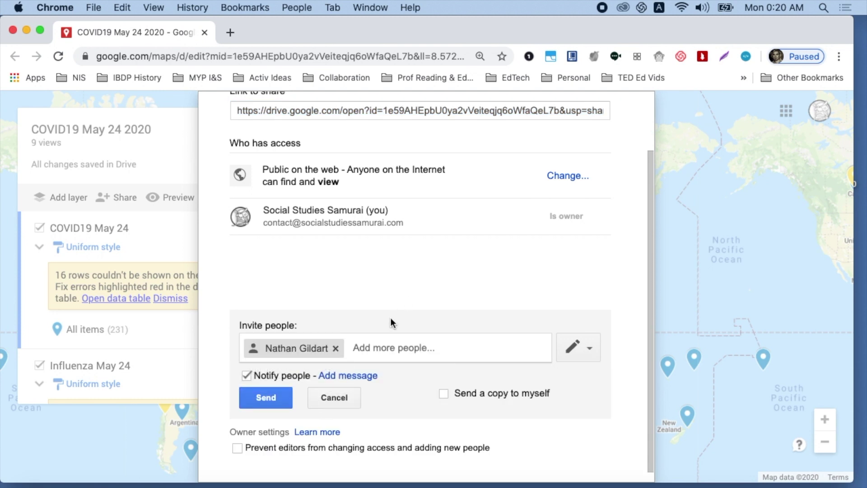
{"action": "left_click", "coordinate": [358, 378]}
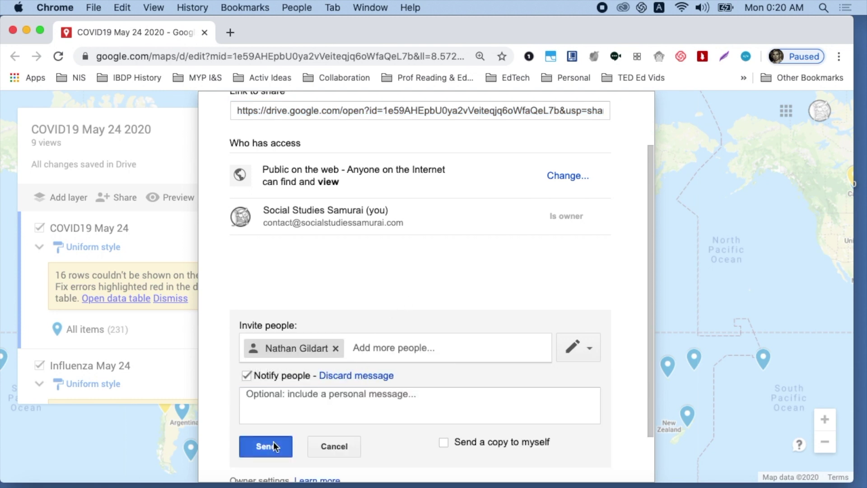
{"action": "left_click", "coordinate": [272, 441]}
{"action": "left_click", "coordinate": [283, 317]}
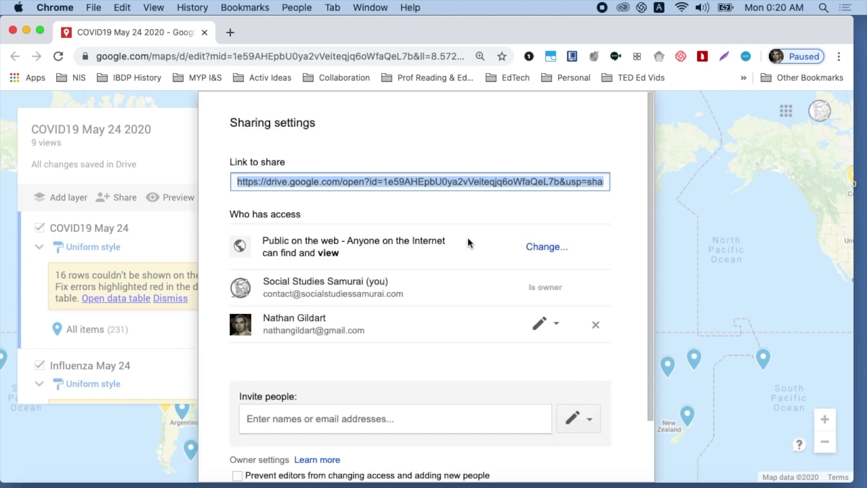
Step: Change link sharing from public on the web to 'Anyone with the link'
{"action": "left_click", "coordinate": [538, 249]}
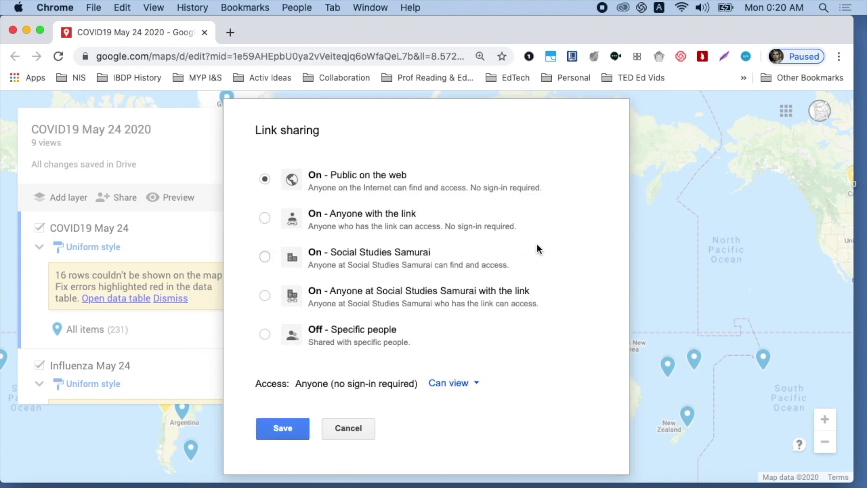
{"action": "left_click", "coordinate": [379, 214]}
{"action": "left_click", "coordinate": [292, 425]}
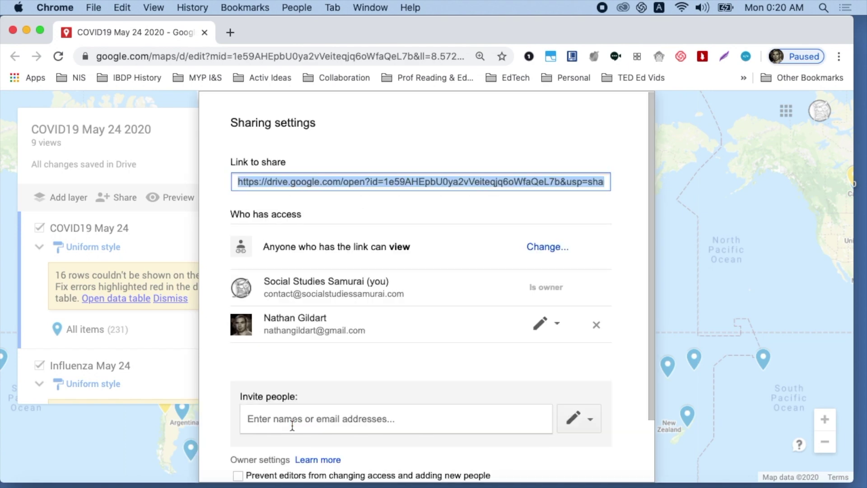
{"action": "scroll", "coordinate": [302, 435], "scroll_direction": "down", "scroll_amount": 3}
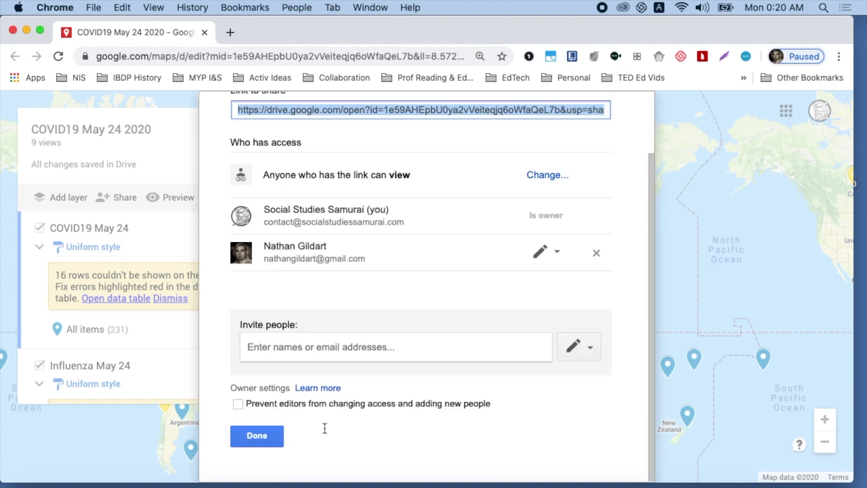
{"action": "left_click", "coordinate": [259, 436]}
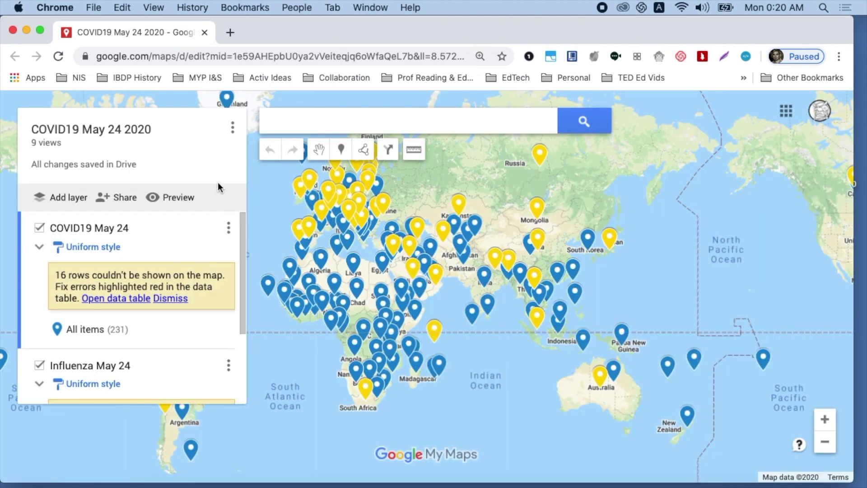
Step: Preview the map and view COVID statistics for Benin, Burundi and Macao
{"action": "left_click", "coordinate": [186, 201]}
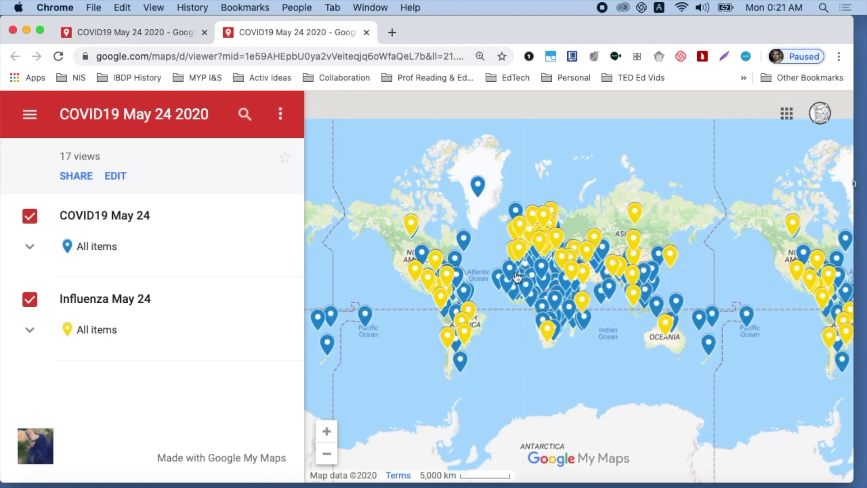
{"action": "left_click", "coordinate": [526, 284]}
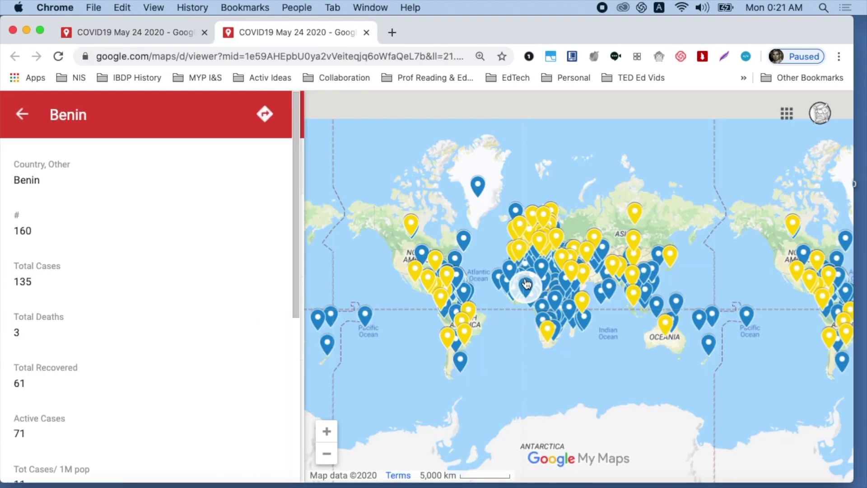
{"action": "left_click", "coordinate": [555, 299]}
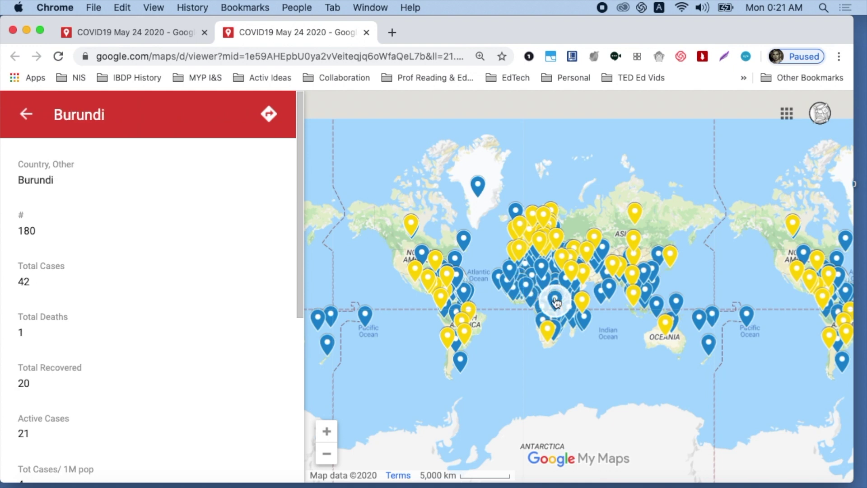
{"action": "scroll", "coordinate": [193, 321], "scroll_direction": "down", "scroll_amount": 5}
{"action": "scroll", "coordinate": [194, 321], "scroll_direction": "up", "scroll_amount": 5}
{"action": "left_click", "coordinate": [648, 271]}
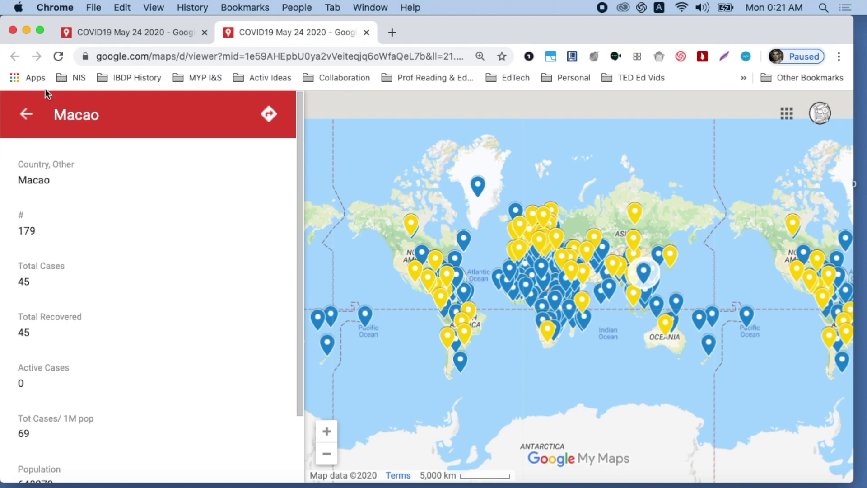
Step: Expand the COVID19 May 24 layer list and view North America's statistics
{"action": "left_click", "coordinate": [26, 114]}
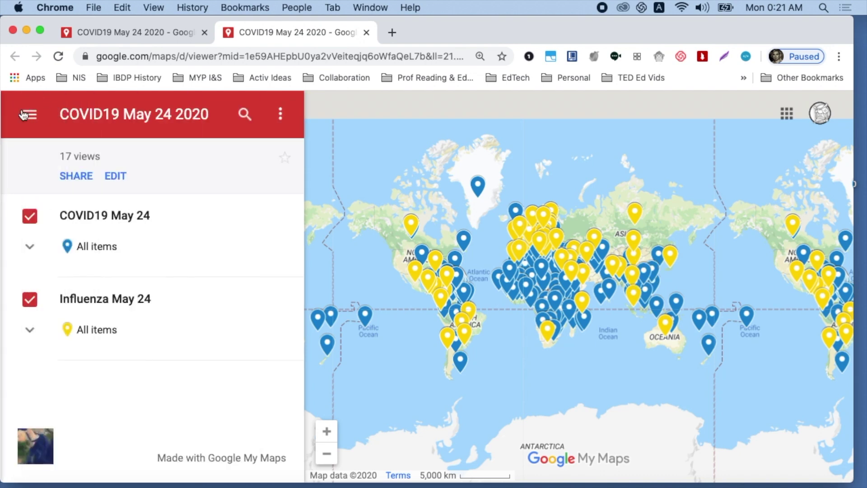
{"action": "left_click", "coordinate": [31, 248]}
{"action": "left_click", "coordinate": [108, 270]}
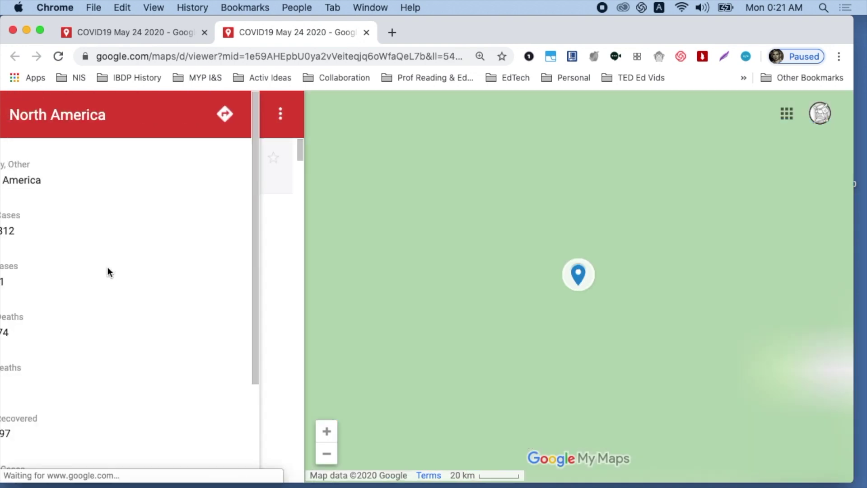
{"action": "scroll", "coordinate": [106, 271], "scroll_direction": "down", "scroll_amount": 3}
{"action": "scroll", "coordinate": [107, 270], "scroll_direction": "up", "scroll_amount": 3}
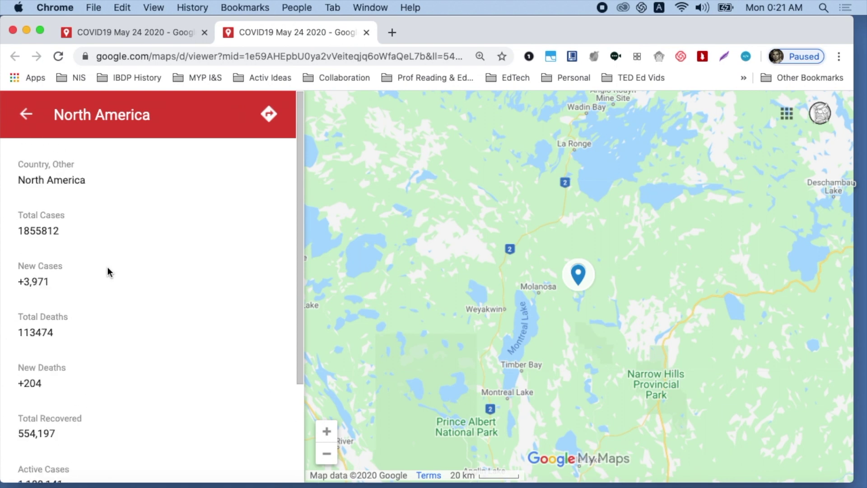
Step: View Europe's statistics, then switch the preview tab back to editing
{"action": "left_click", "coordinate": [21, 110]}
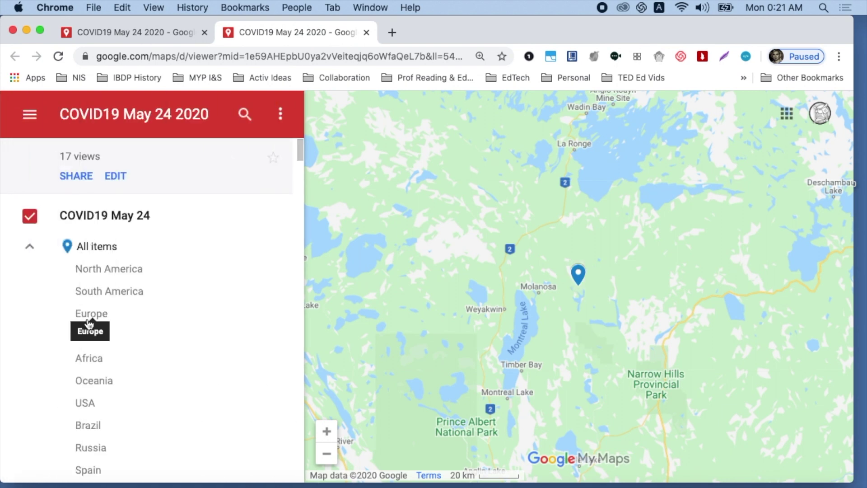
{"action": "left_click", "coordinate": [88, 320]}
{"action": "scroll", "coordinate": [88, 319], "scroll_direction": "down", "scroll_amount": 3}
{"action": "scroll", "coordinate": [87, 318], "scroll_direction": "up", "scroll_amount": 3}
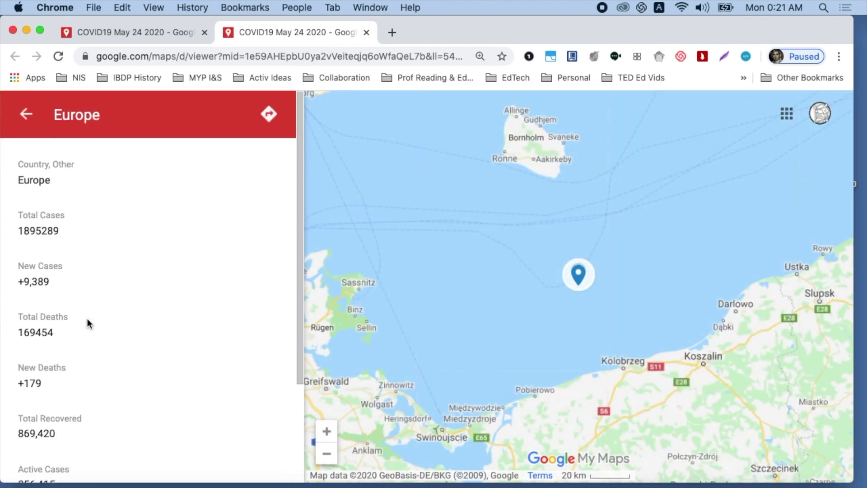
{"action": "left_click", "coordinate": [26, 114]}
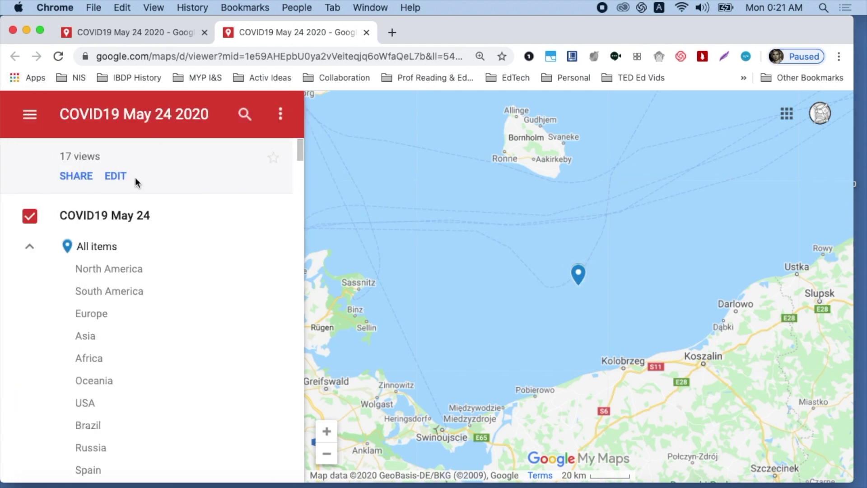
{"action": "left_click", "coordinate": [116, 176]}
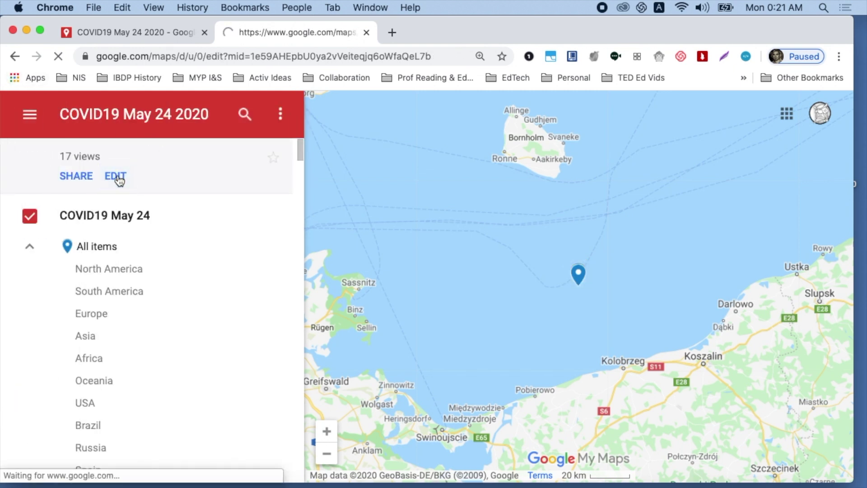